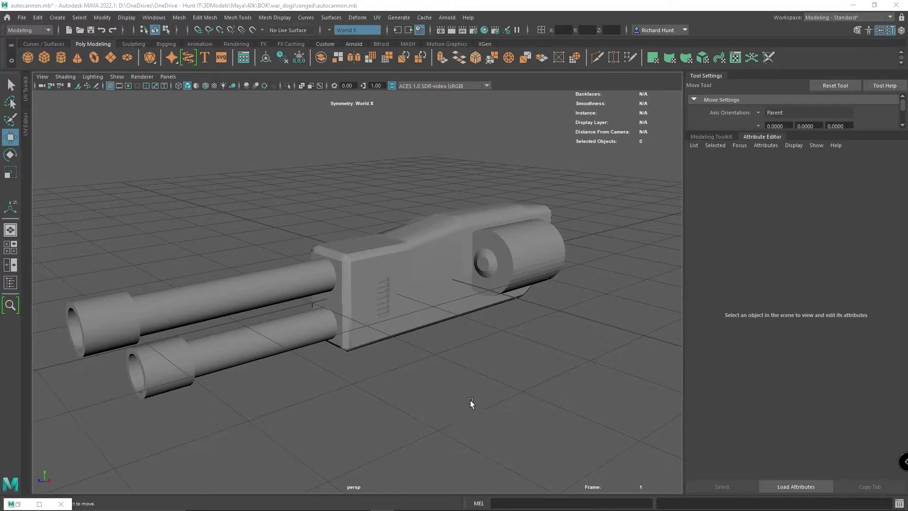
Slide the ridged vent insert out along X to expose the empty Boolean slot in the body
{"action": "scroll", "coordinate": [531, 355], "scroll_direction": "up", "scroll_amount": 8}
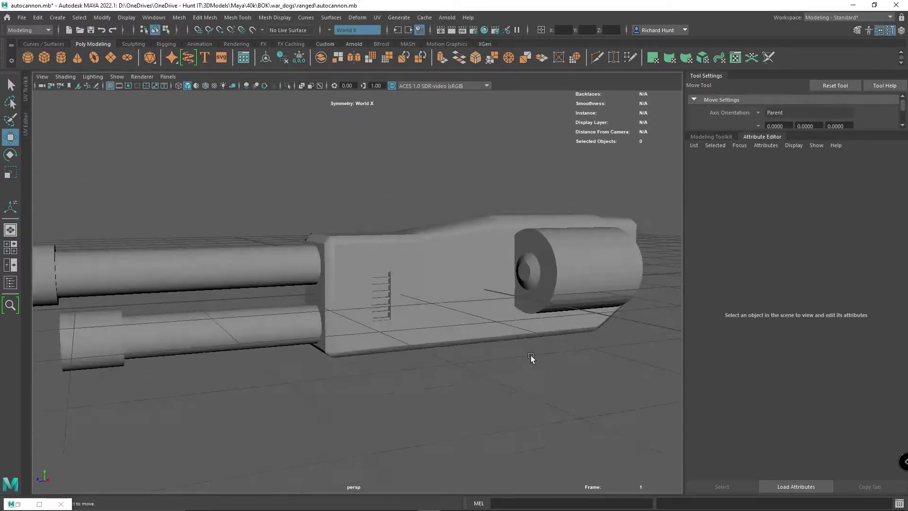
{"action": "left_click_drag", "start_coordinate": [415, 351], "coordinate": [565, 359], "text": "alt"}
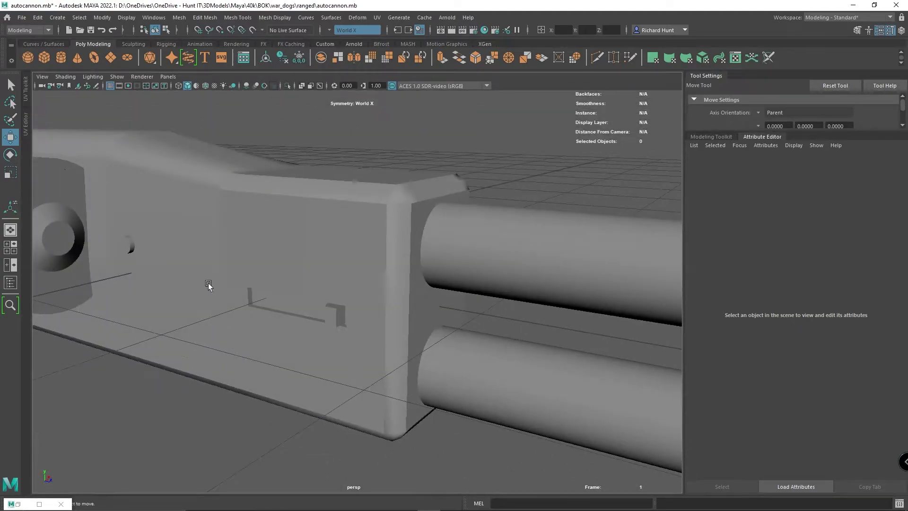
{"action": "left_click_drag", "start_coordinate": [322, 240], "coordinate": [457, 222], "text": "alt"}
{"action": "scroll", "coordinate": [489, 339], "scroll_direction": "down", "scroll_amount": 3}
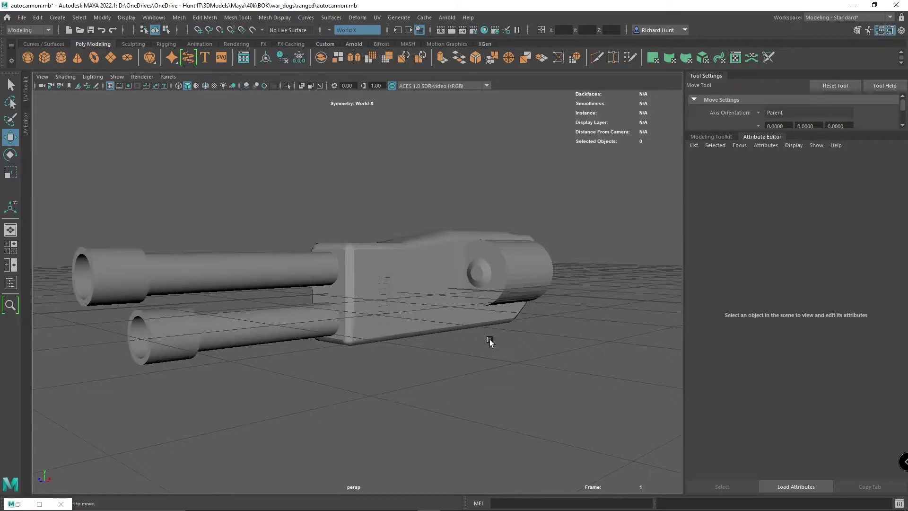
{"action": "scroll", "coordinate": [489, 339], "scroll_direction": "up", "scroll_amount": 8}
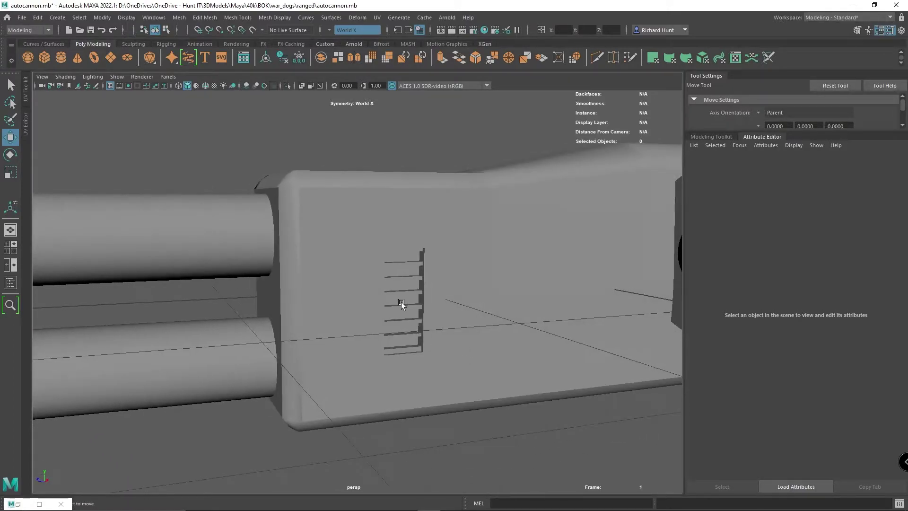
{"action": "left_click", "coordinate": [402, 303]}
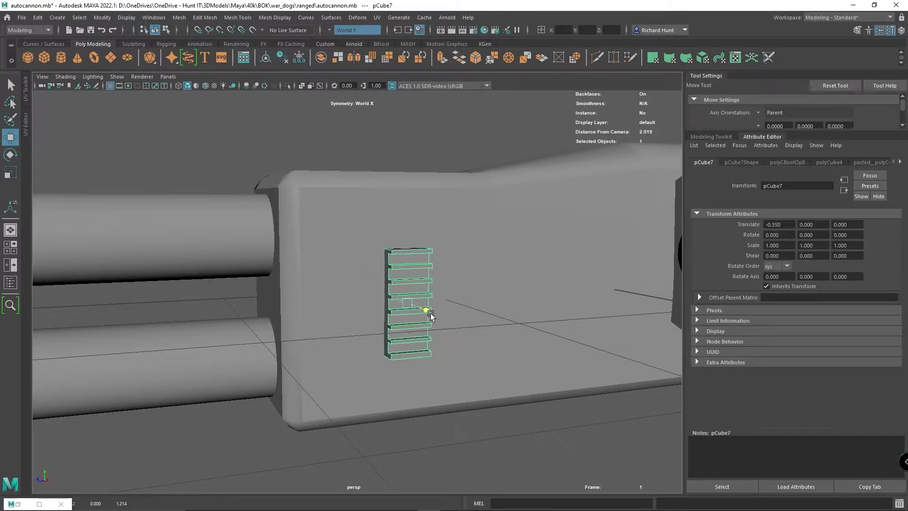
{"action": "left_click_drag", "start_coordinate": [431, 313], "coordinate": [580, 345]}
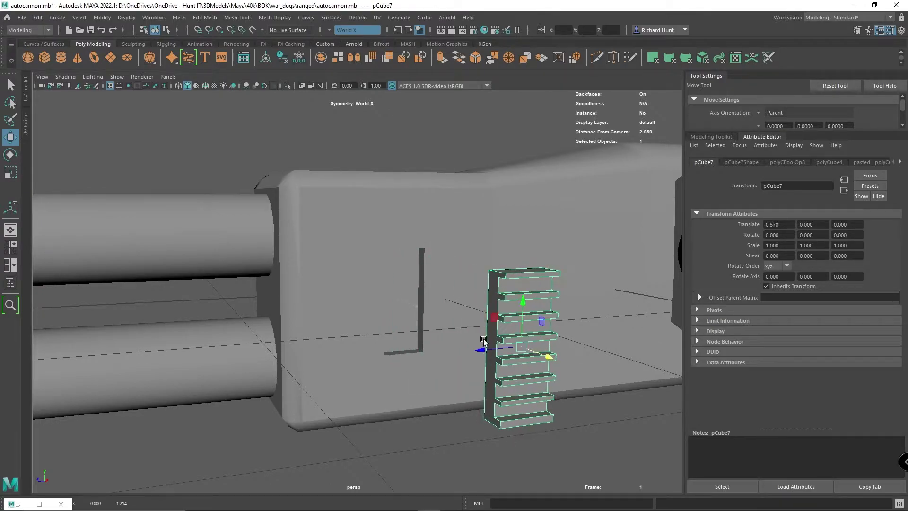
{"action": "right_click_drag", "start_coordinate": [428, 304], "coordinate": [589, 336], "text": "alt"}
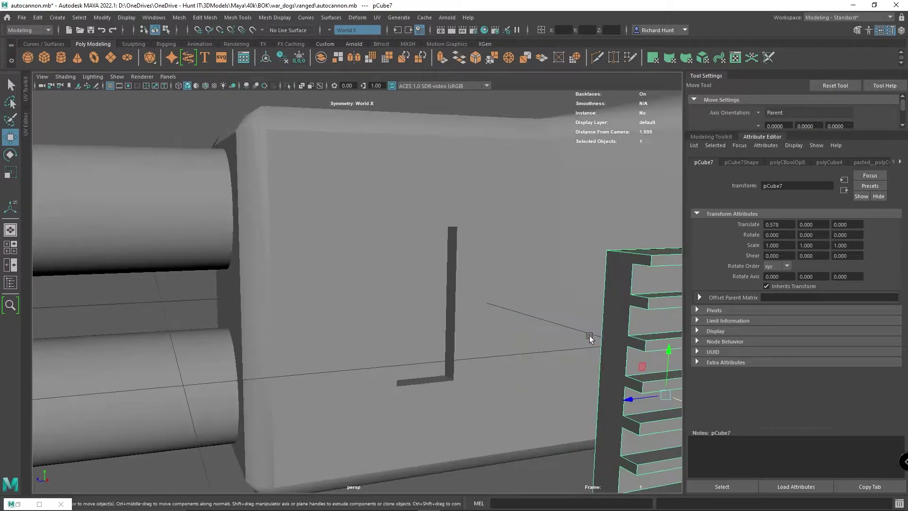
{"action": "left_click_drag", "start_coordinate": [602, 367], "coordinate": [607, 363], "text": "alt"}
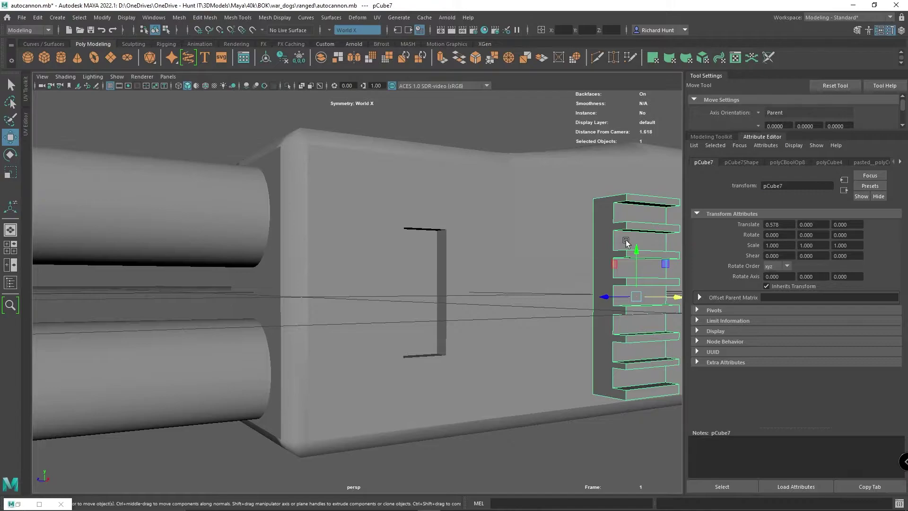
{"action": "scroll", "coordinate": [513, 306], "scroll_direction": "up", "scroll_amount": 3}
Slide the vent insert back into its slot and clear the selection
{"action": "left_click", "coordinate": [434, 276]}
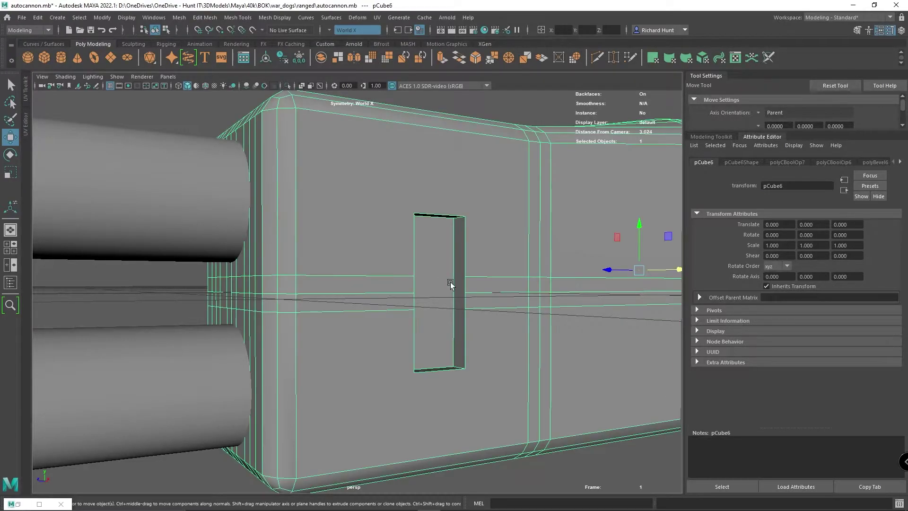
{"action": "scroll", "coordinate": [509, 345], "scroll_direction": "down", "scroll_amount": 5}
{"action": "left_click_drag", "start_coordinate": [487, 284], "coordinate": [465, 362], "text": "alt"}
{"action": "left_click", "coordinate": [526, 350]}
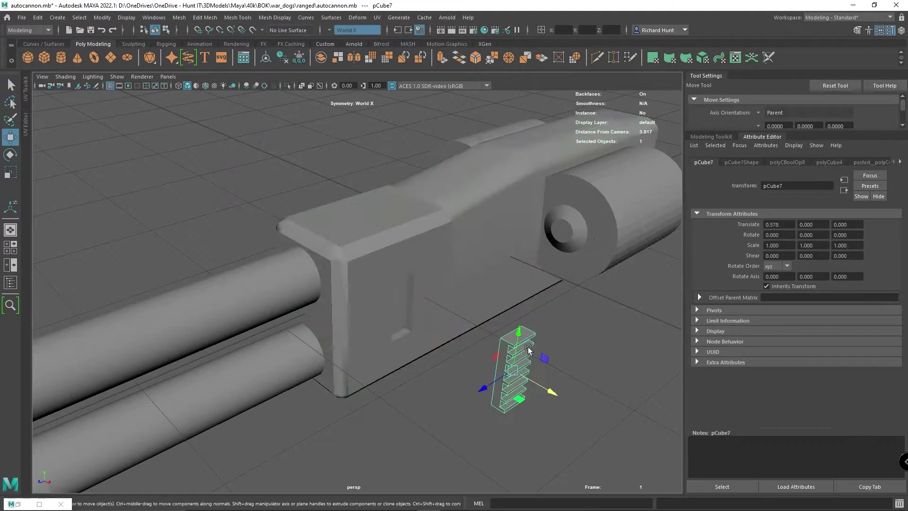
{"action": "left_click_drag", "start_coordinate": [551, 391], "coordinate": [416, 334]}
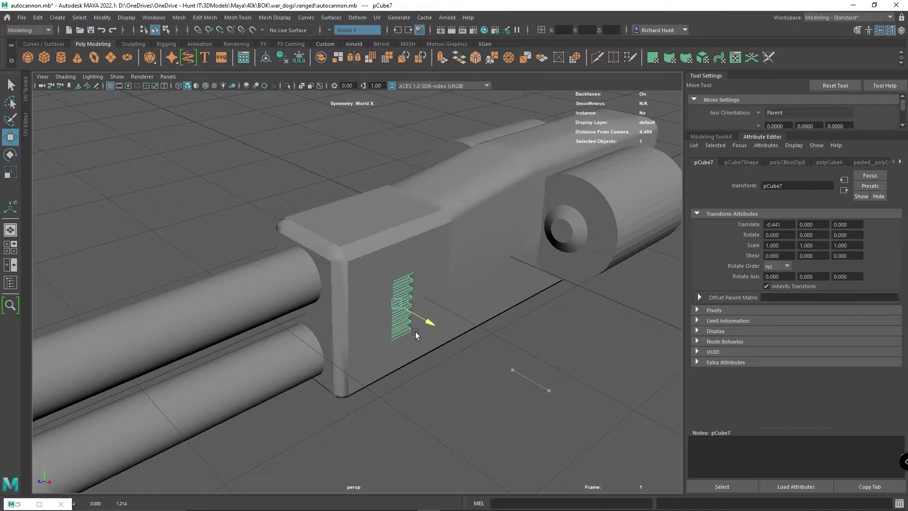
{"action": "left_click", "coordinate": [537, 395]}
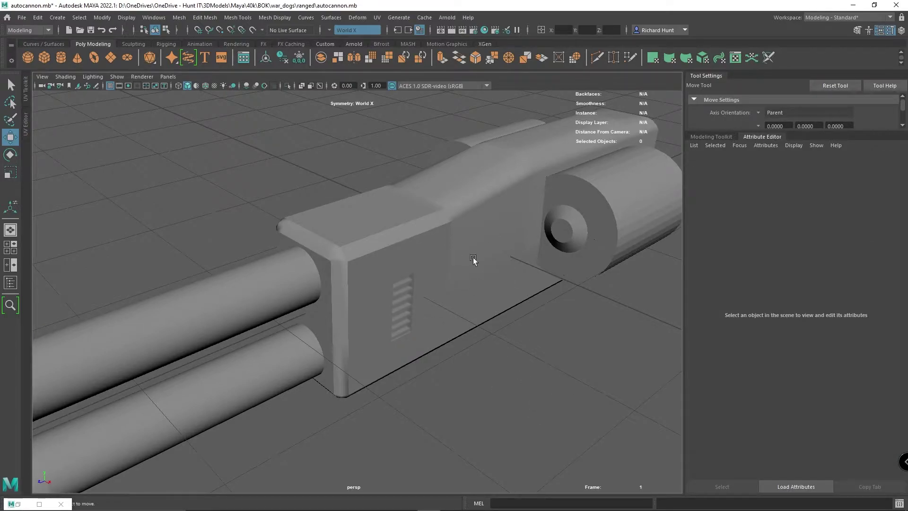
{"action": "scroll", "coordinate": [436, 253], "scroll_direction": "down", "scroll_amount": 2}
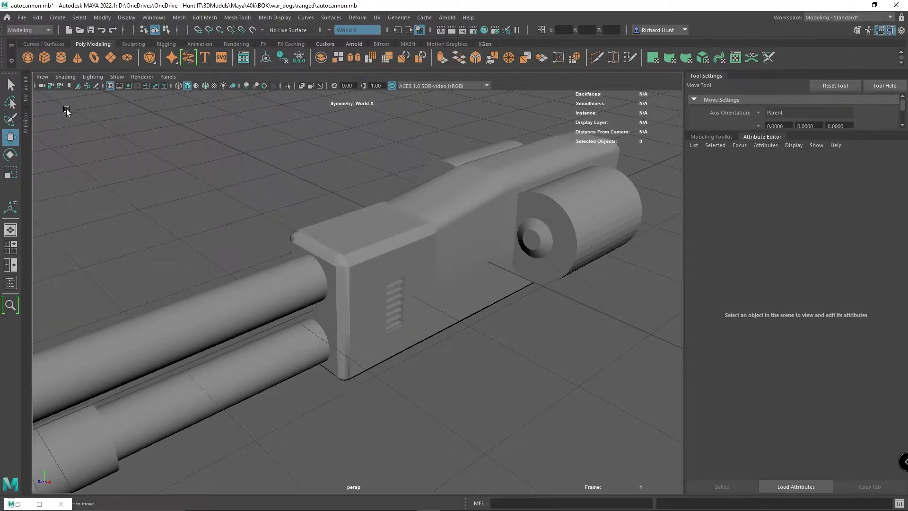
Create a polygon cube with width 0.1 and slide it along X onto the body
{"action": "left_click", "coordinate": [50, 57]}
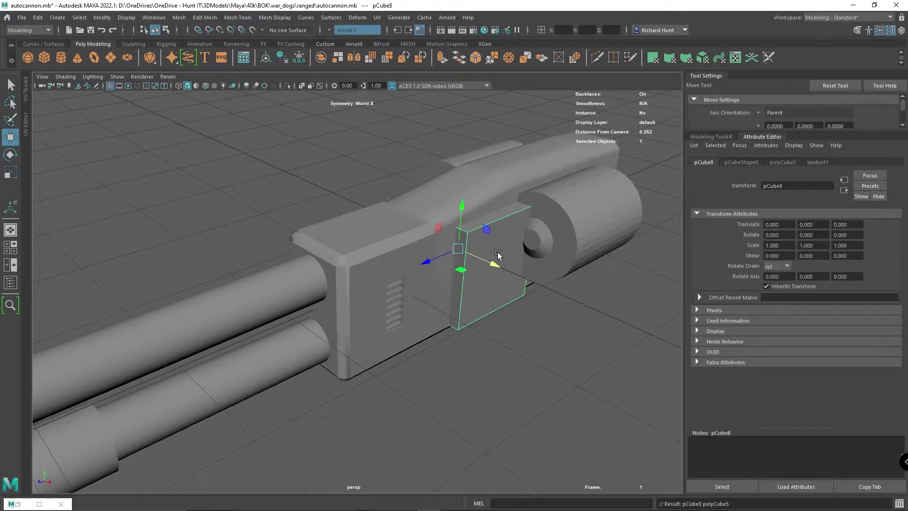
{"action": "key", "text": "ctrl+t"}
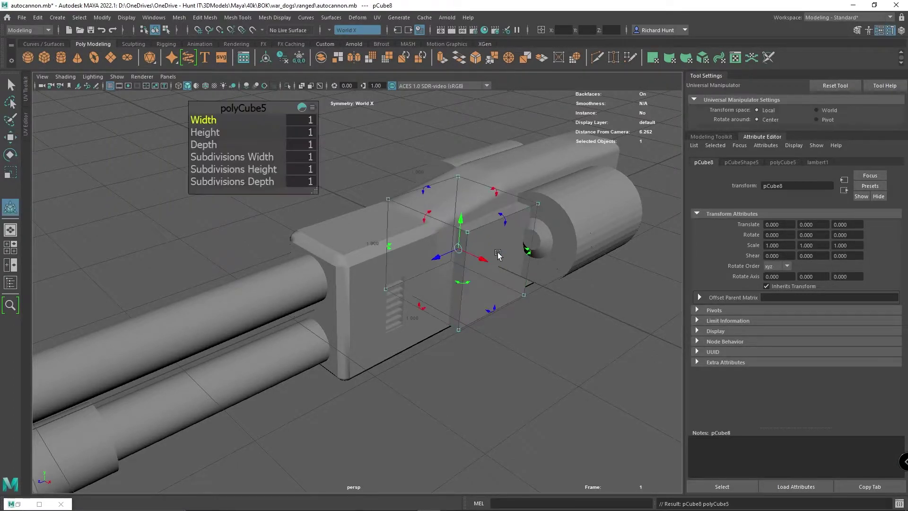
{"action": "left_click", "coordinate": [307, 121]}
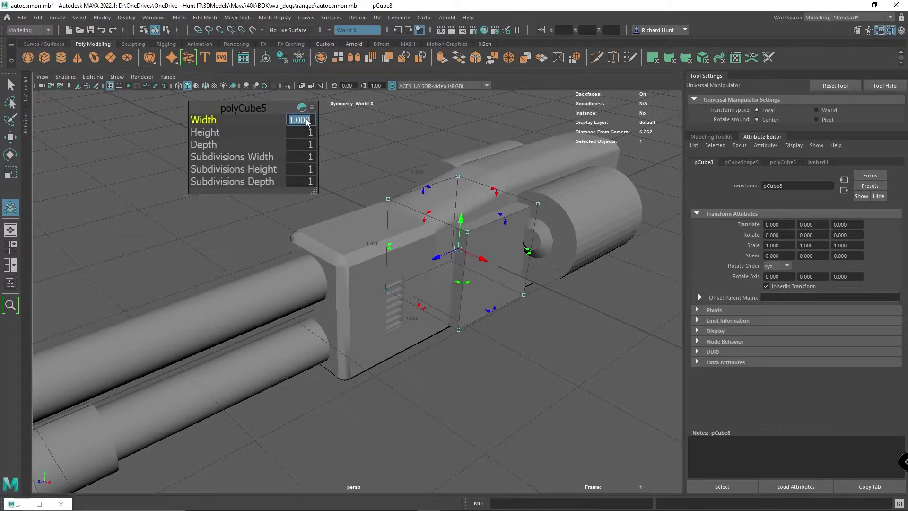
{"action": "type", "text": ".1"}
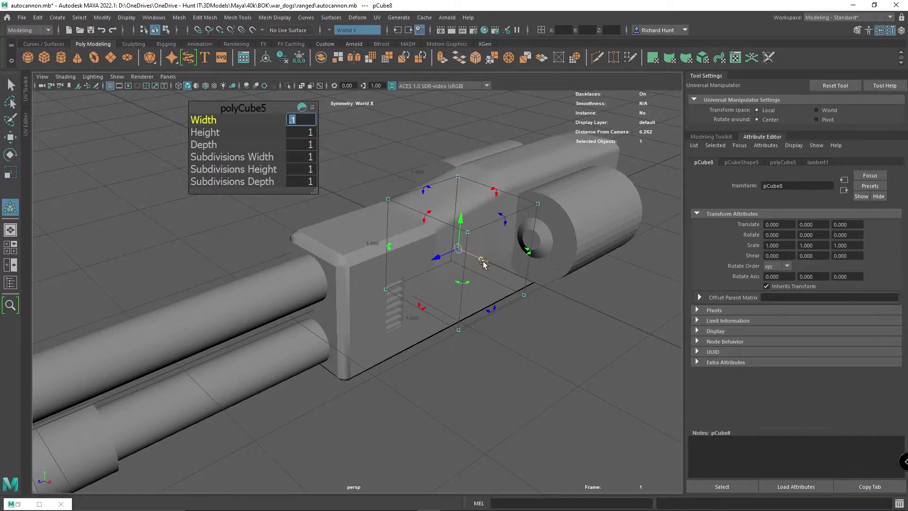
{"action": "key", "text": "Return"}
{"action": "left_click_drag", "start_coordinate": [482, 259], "coordinate": [518, 283]}
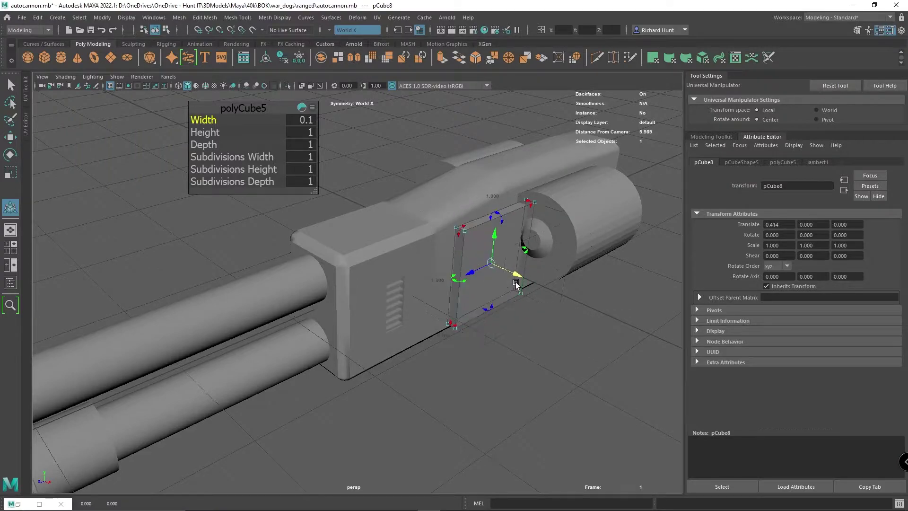
Give the slab height 0.5 and depth 0.4, raising it and pushing it against the body
{"action": "left_click", "coordinate": [297, 129]}
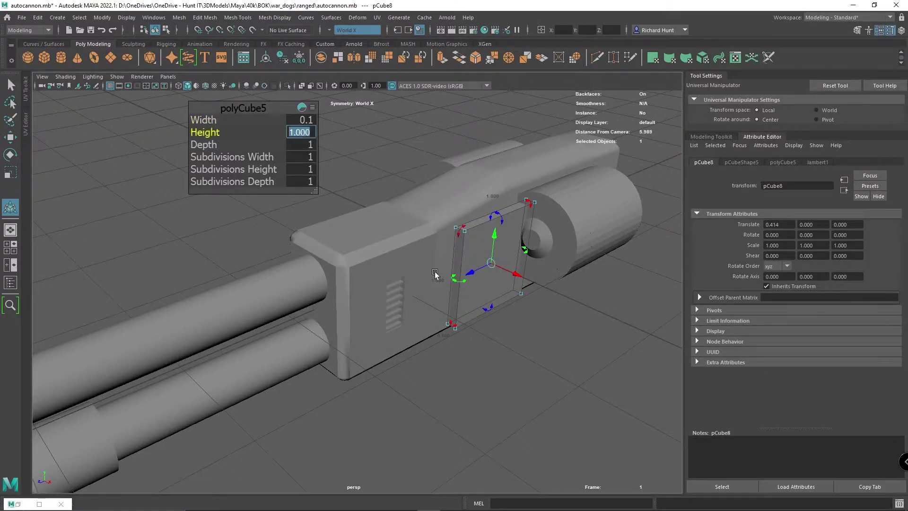
{"action": "type", "text": ".5"}
{"action": "key", "text": "Return"}
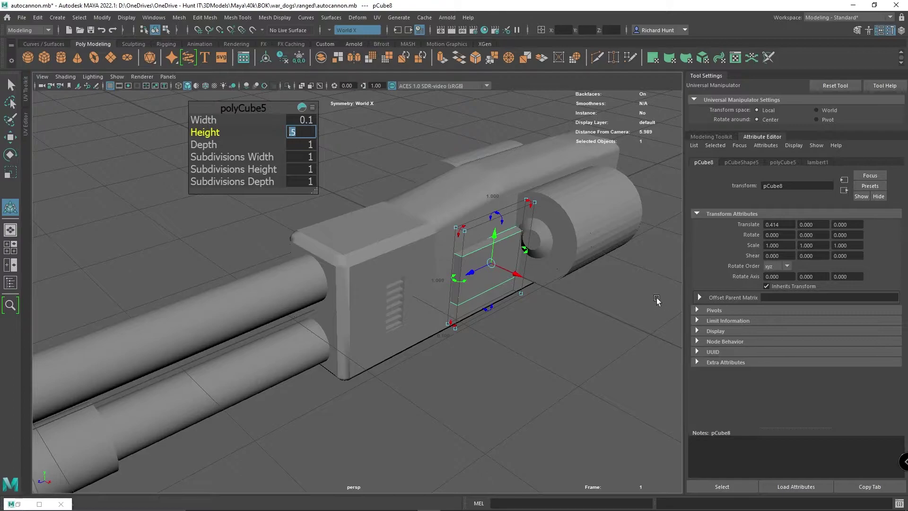
{"action": "left_click_drag", "start_coordinate": [500, 239], "coordinate": [499, 224]}
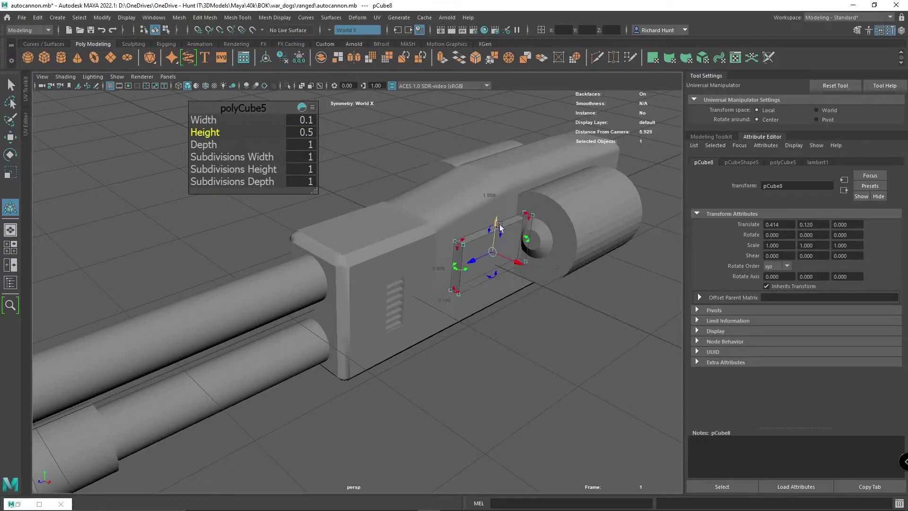
{"action": "left_click_drag", "start_coordinate": [471, 266], "coordinate": [500, 268]}
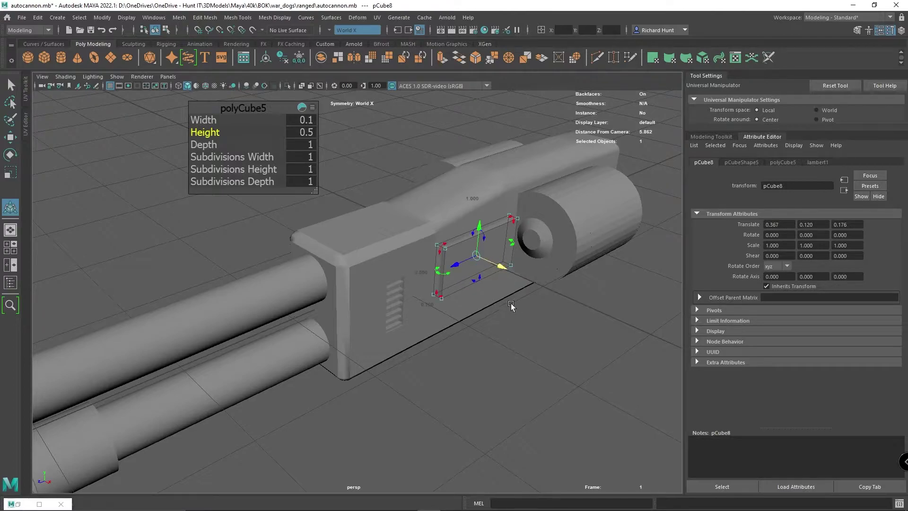
{"action": "left_click", "coordinate": [303, 147]}
{"action": "type", "text": "0.4"}
{"action": "key", "text": "Return"}
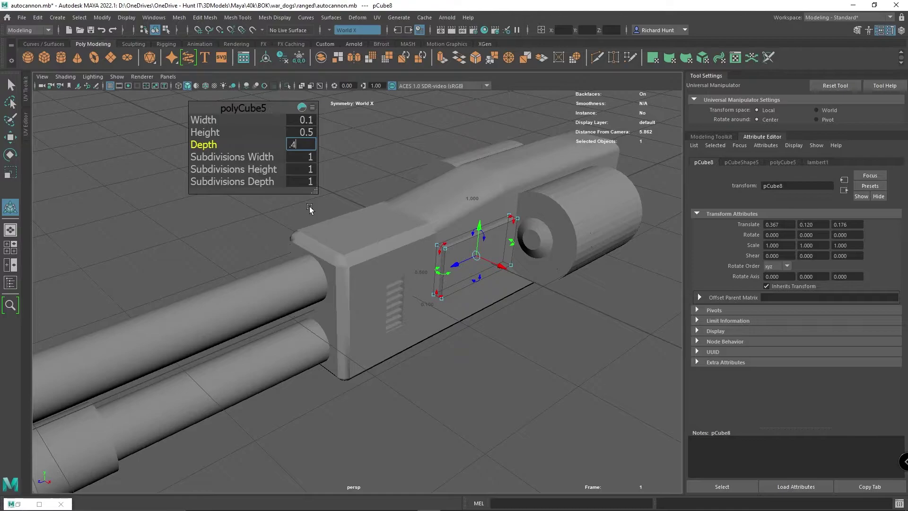
Group the slab with Ctrl+G and move the group along X
{"action": "scroll", "coordinate": [553, 279], "scroll_direction": "up", "scroll_amount": 2}
{"action": "scroll", "coordinate": [560, 324], "scroll_direction": "up", "scroll_amount": 2}
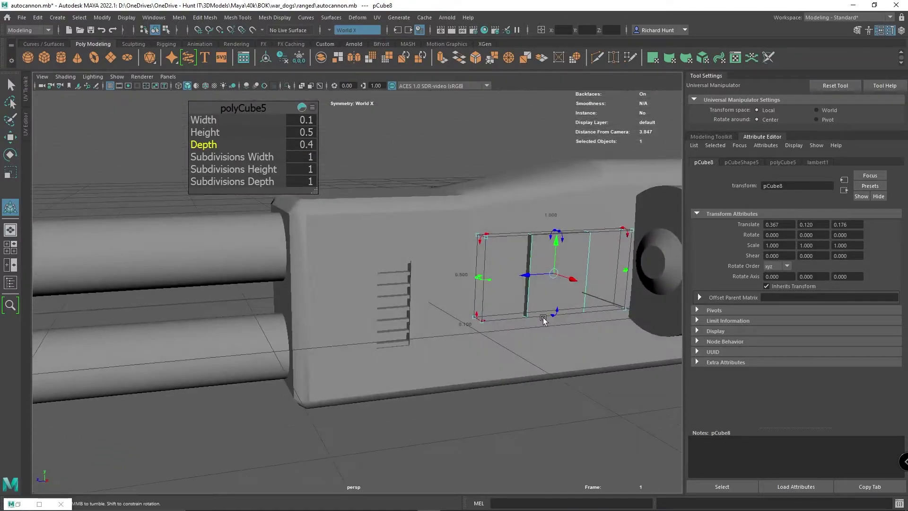
{"action": "left_click_drag", "start_coordinate": [547, 314], "coordinate": [559, 265], "text": "alt"}
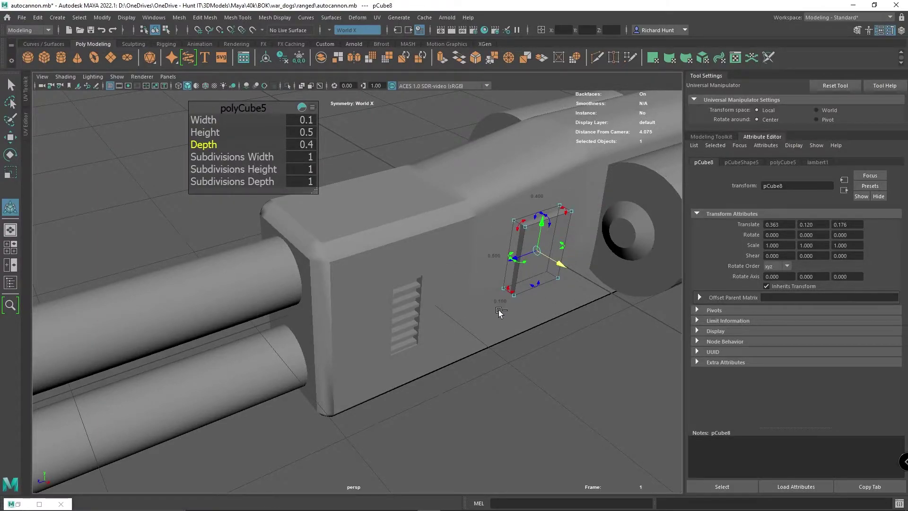
{"action": "key", "text": "ctrl+g"}
{"action": "left_click_drag", "start_coordinate": [560, 268], "coordinate": [662, 345]}
{"action": "left_click", "coordinate": [538, 254]}
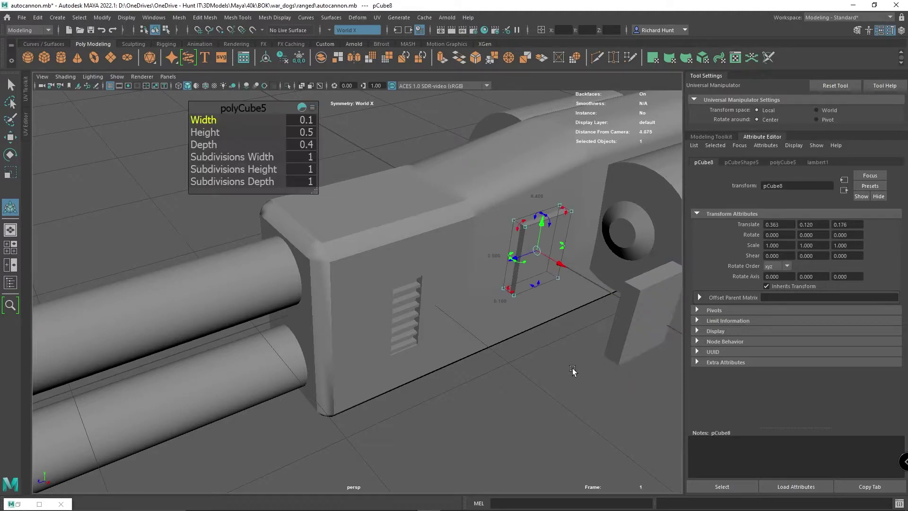
{"action": "key", "text": "ctrl+c"}
{"action": "key", "text": "ctrl+v"}
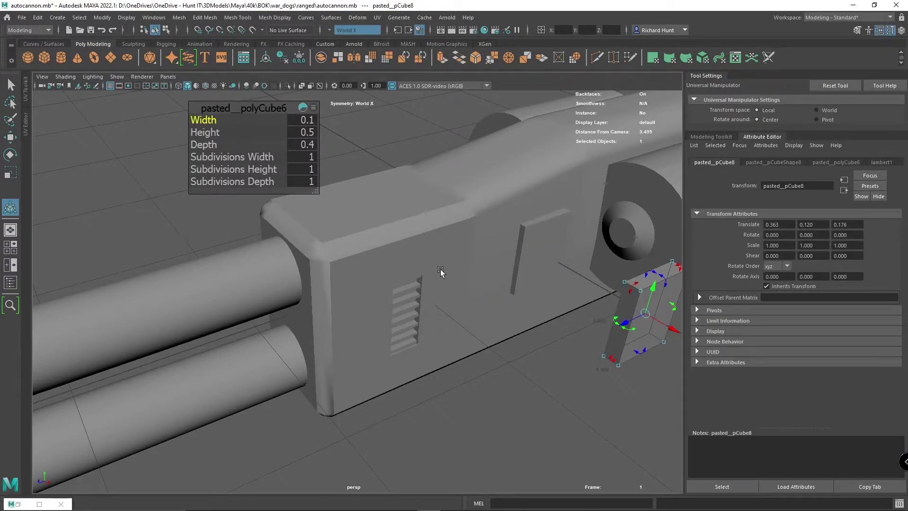
{"action": "left_click", "coordinate": [541, 231]}
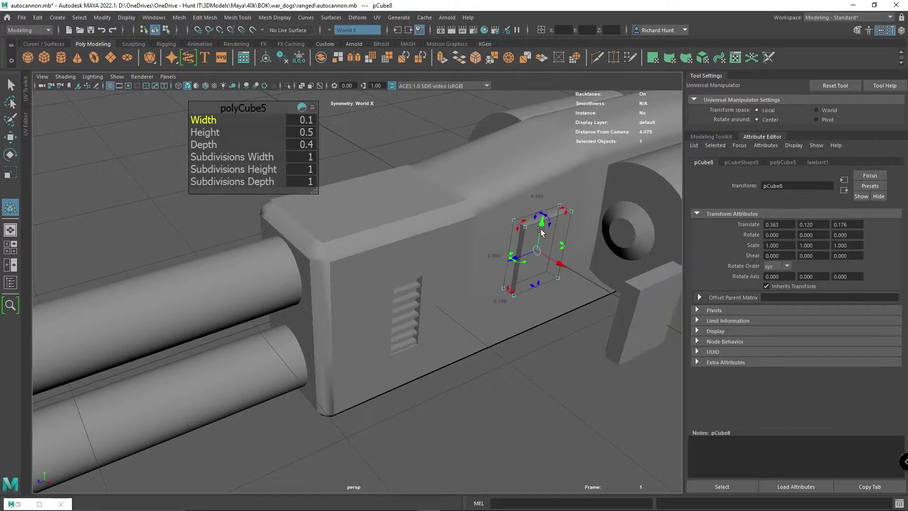
{"action": "left_click", "coordinate": [495, 208]}
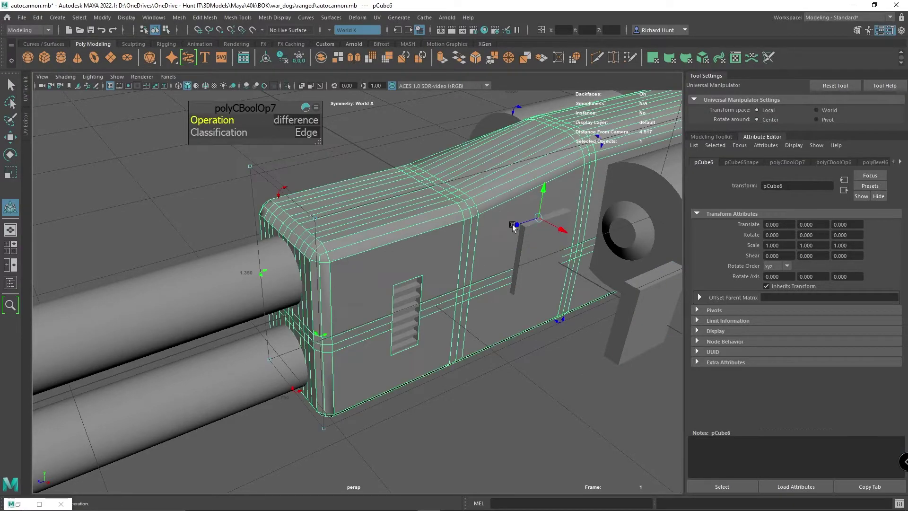
{"action": "left_click", "coordinate": [544, 258], "text": "shift"}
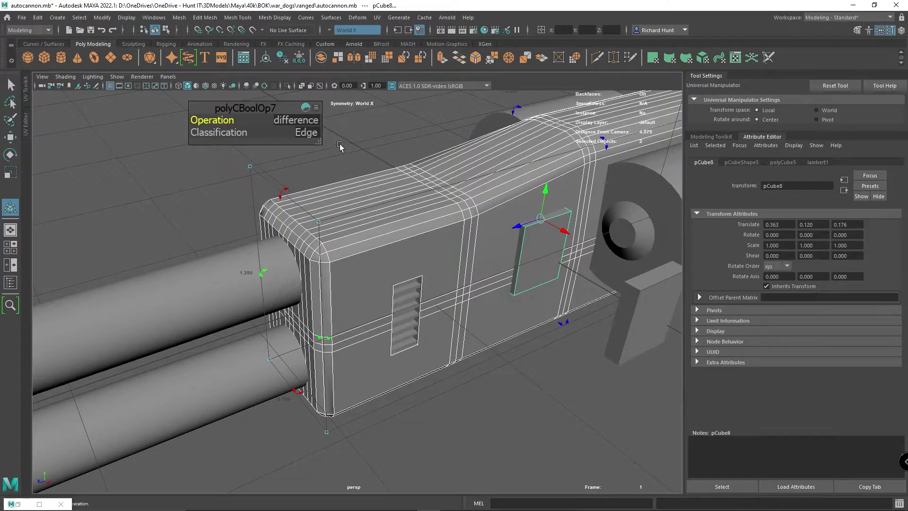
{"action": "left_click", "coordinate": [174, 18]}
{"action": "mouse_move", "coordinate": [214, 44]}
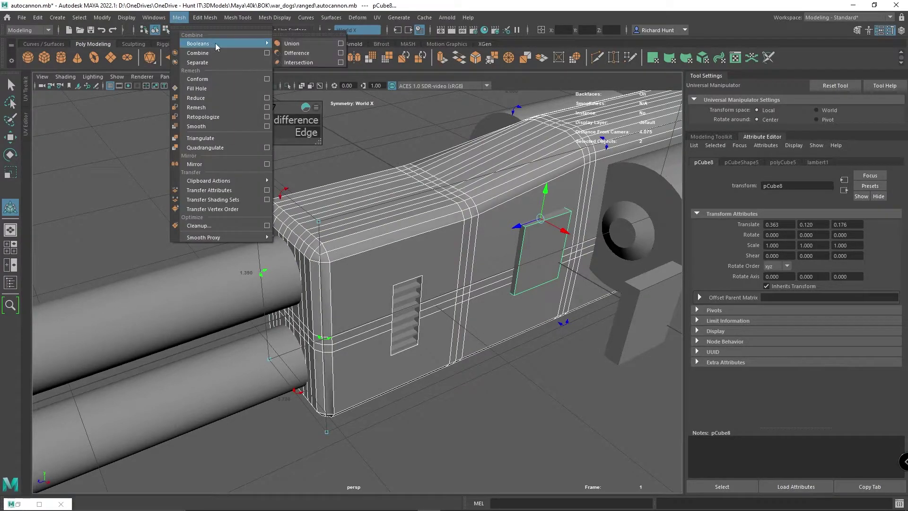
{"action": "left_click", "coordinate": [290, 43]}
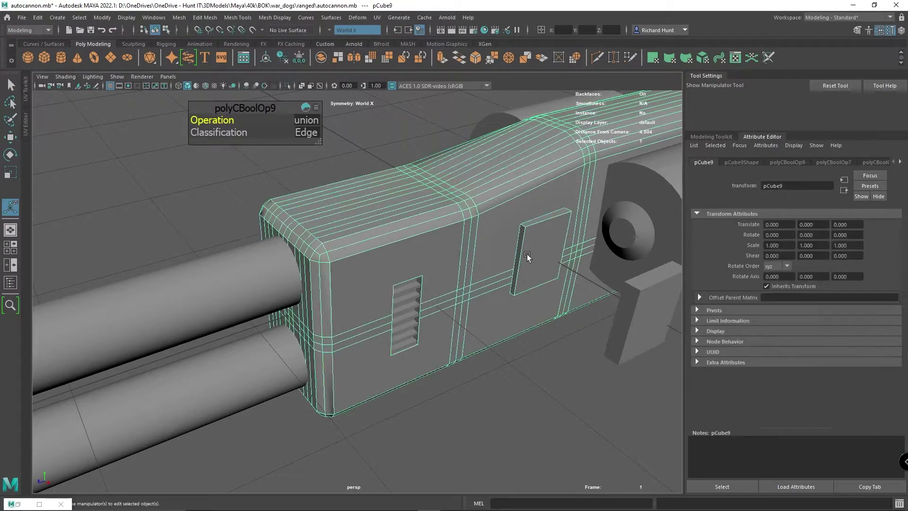
{"action": "key", "text": "ctrl+z"}
{"action": "key", "text": "ctrl+z"}
{"action": "key", "text": "ctrl+z"}
{"action": "key", "text": "ctrl+z"}
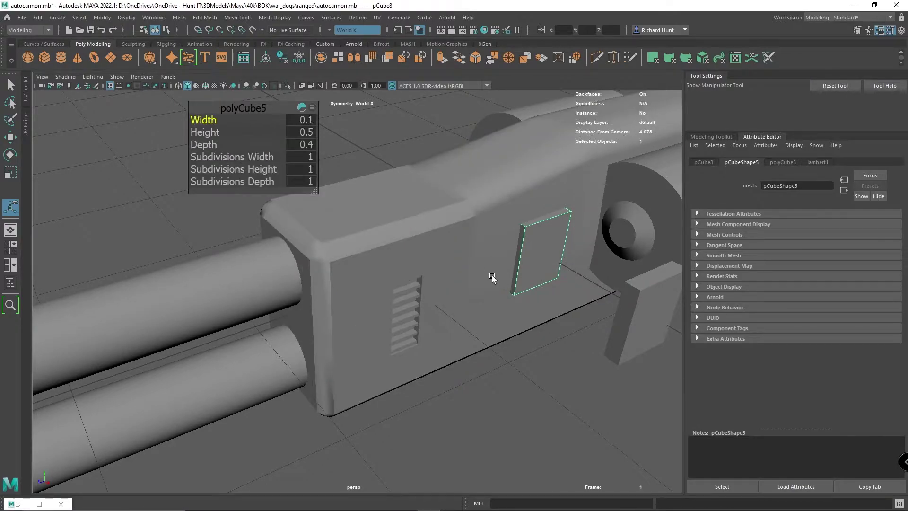
Try a Boolean Intersection of the gun body and small cube, then undo it
{"action": "key", "text": "ctrl+z"}
{"action": "left_click", "coordinate": [152, 18]}
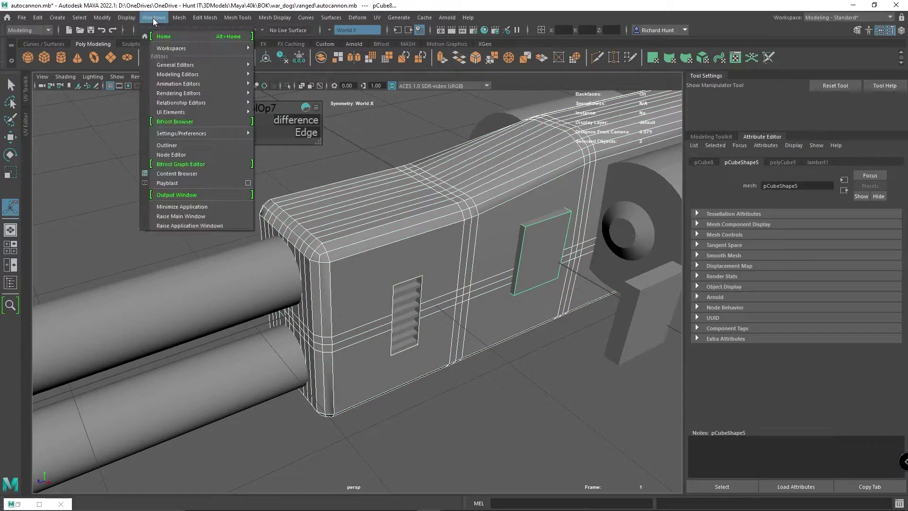
{"action": "mouse_move", "coordinate": [200, 44]}
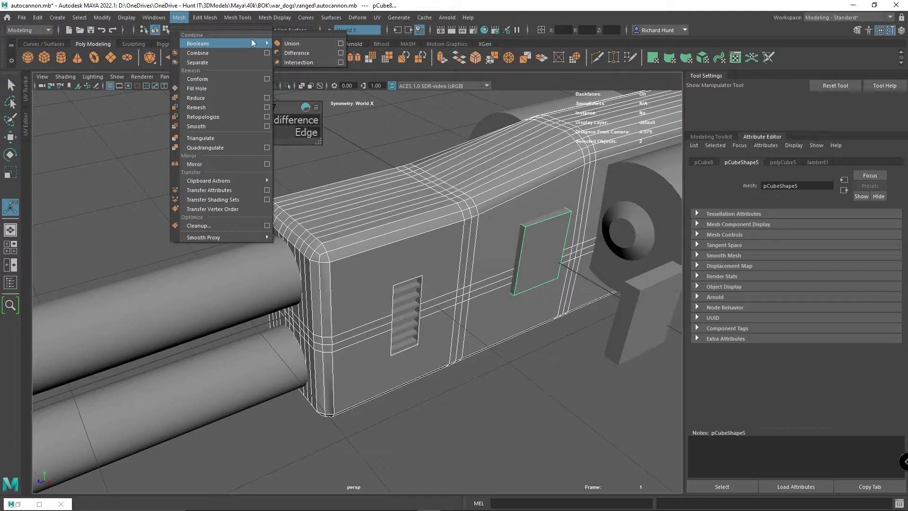
{"action": "left_click", "coordinate": [299, 63]}
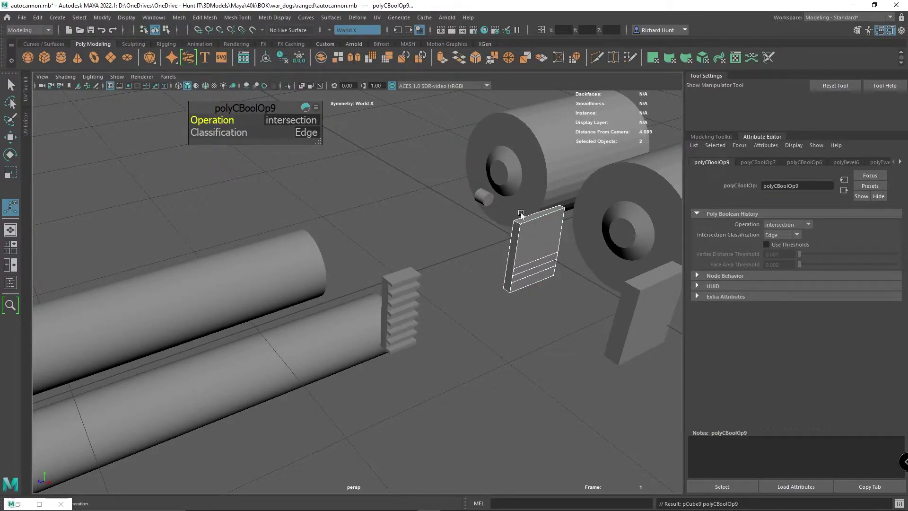
{"action": "key", "text": "ctrl+z"}
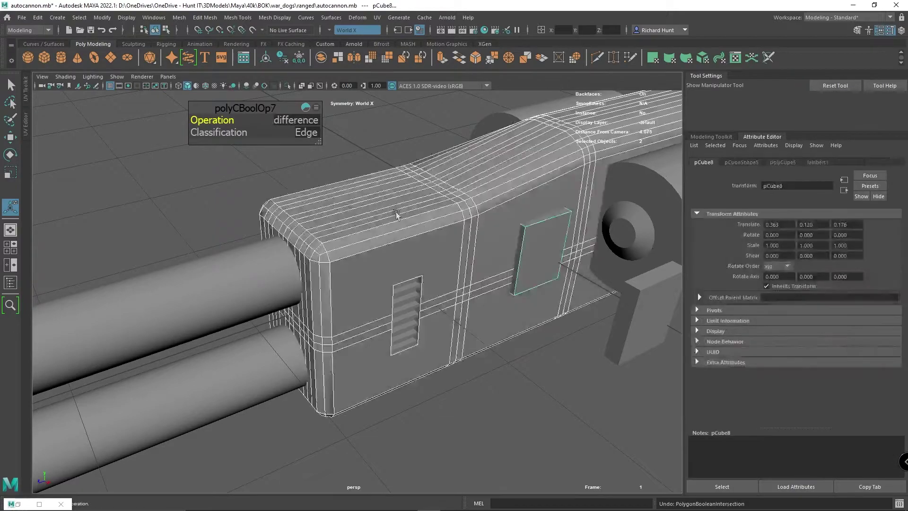
Apply Mesh > Booleans > Difference to subtract the small cube from the gun body
{"action": "left_click", "coordinate": [178, 19]}
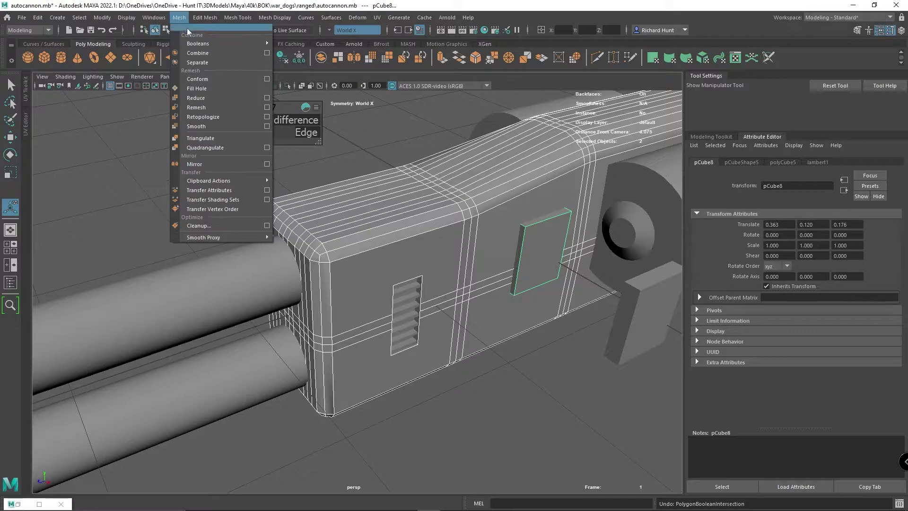
{"action": "mouse_move", "coordinate": [204, 46]}
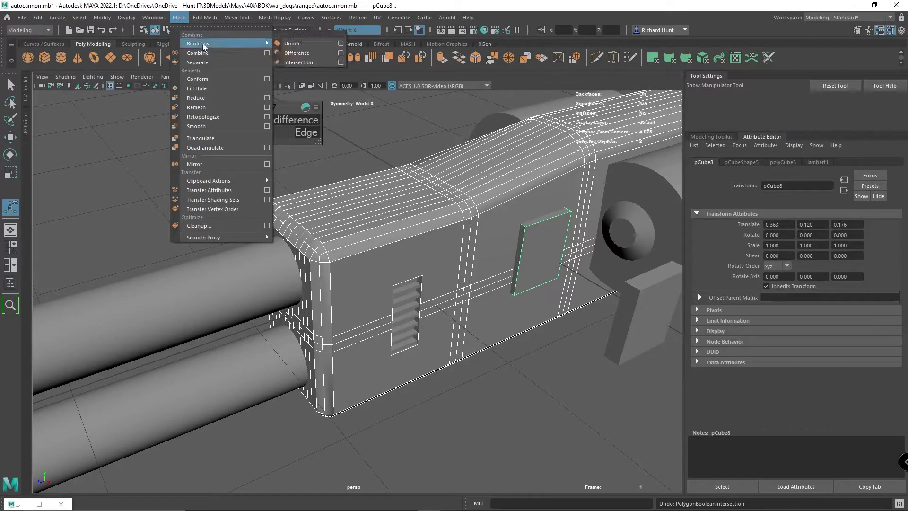
{"action": "left_click", "coordinate": [313, 53]}
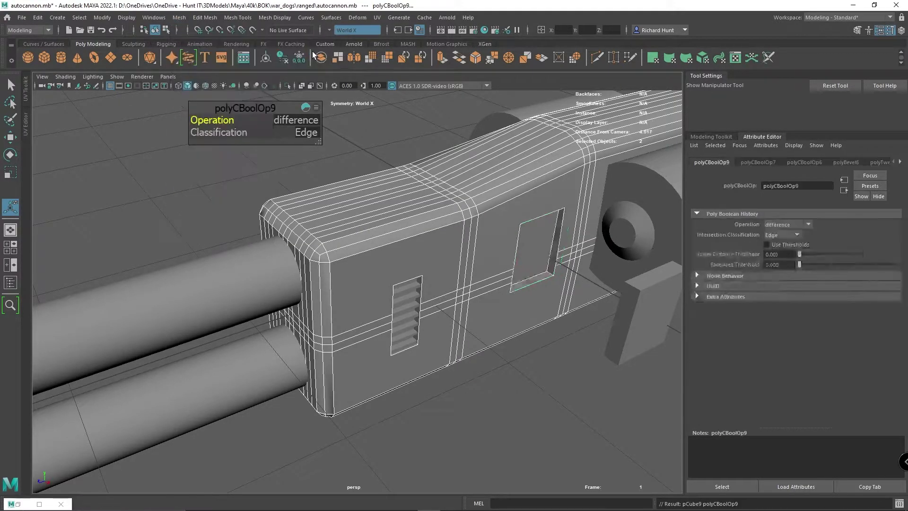
Move the pasted insert block along X toward the rectangular hole
{"action": "left_click", "coordinate": [537, 342]}
{"action": "mouse_move", "coordinate": [538, 342]}
{"action": "left_mouse_down", "text": "alt"}
{"action": "mouse_move", "coordinate": [507, 304]}
{"action": "mouse_move", "coordinate": [543, 284]}
{"action": "mouse_move", "coordinate": [548, 328]}
{"action": "left_mouse_up", "text": "alt"}
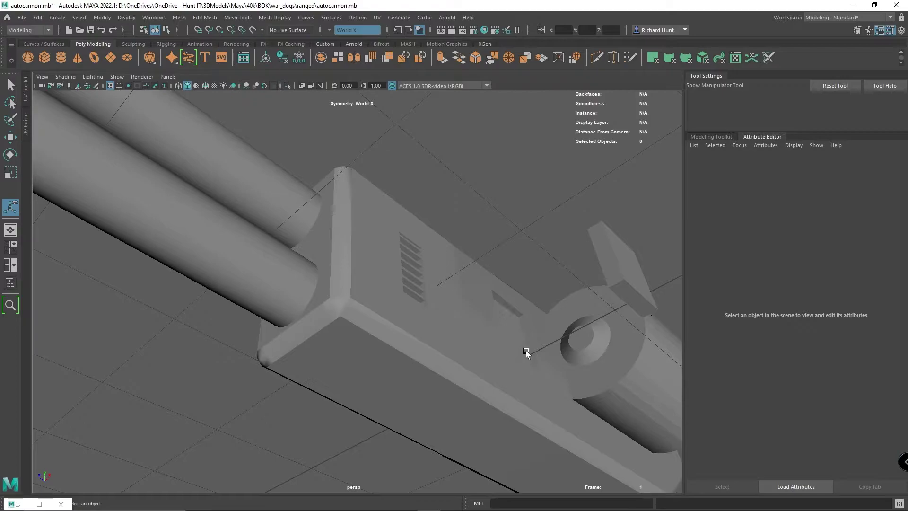
{"action": "left_click_drag", "start_coordinate": [512, 382], "coordinate": [554, 262], "text": "alt"}
{"action": "left_click", "coordinate": [631, 316]}
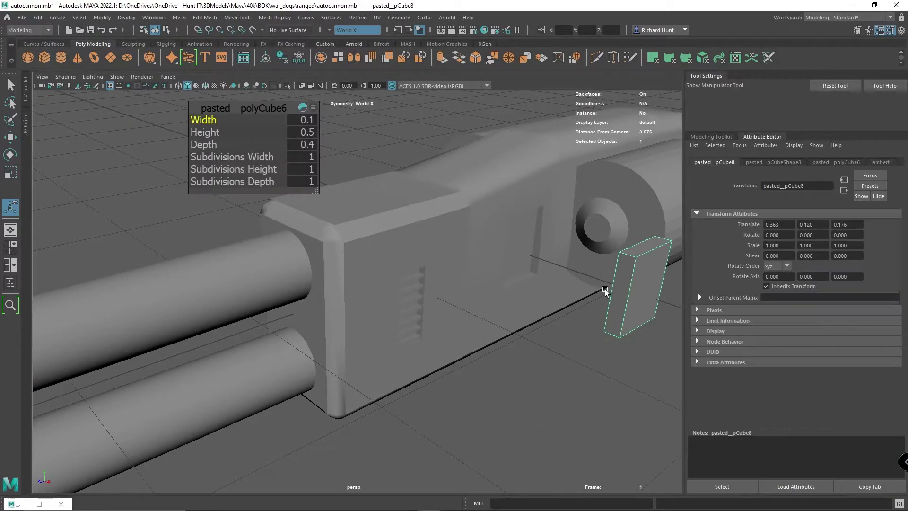
{"action": "key", "text": "w"}
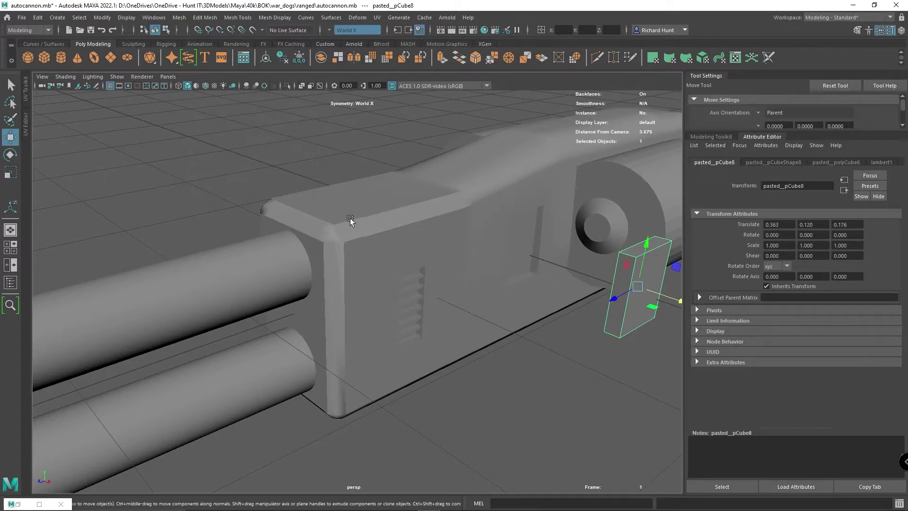
{"action": "left_click_drag", "start_coordinate": [679, 300], "coordinate": [600, 290]}
{"action": "left_click", "coordinate": [640, 424]}
Group the insert block and slide the group along X into the hole
{"action": "left_click_drag", "start_coordinate": [640, 424], "coordinate": [611, 274], "text": "alt"}
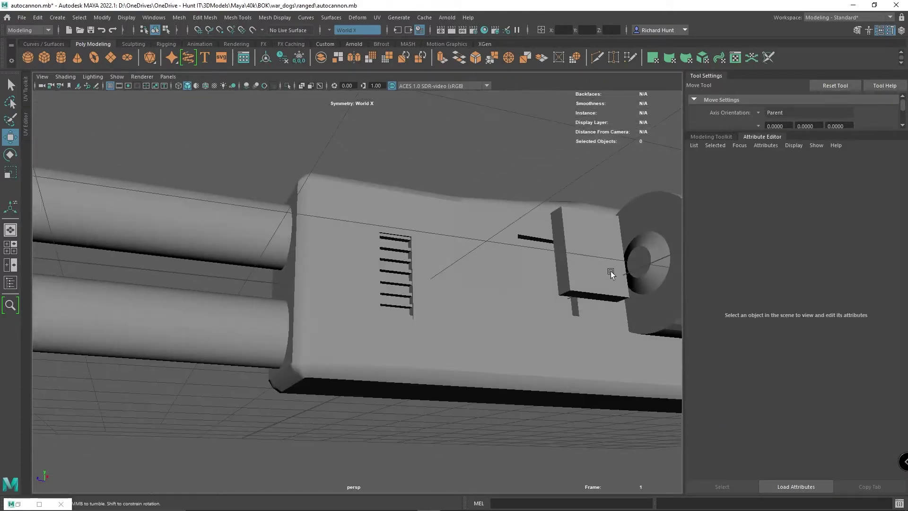
{"action": "left_click", "coordinate": [574, 267]}
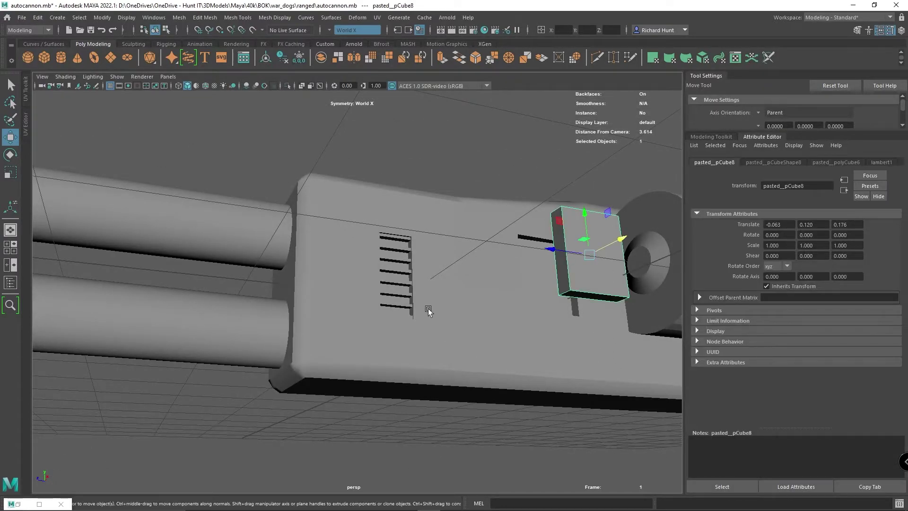
{"action": "left_click_drag", "start_coordinate": [497, 359], "coordinate": [524, 402], "text": "alt"}
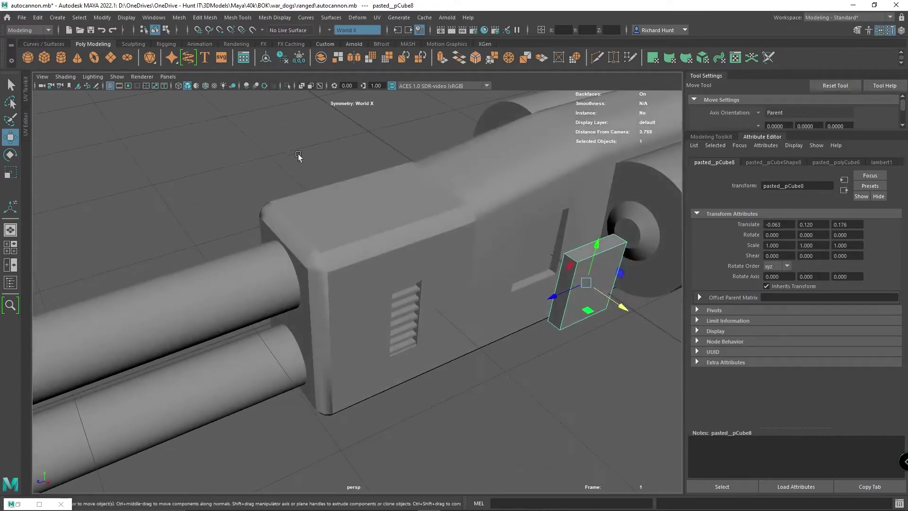
{"action": "key", "text": "ctrl+t"}
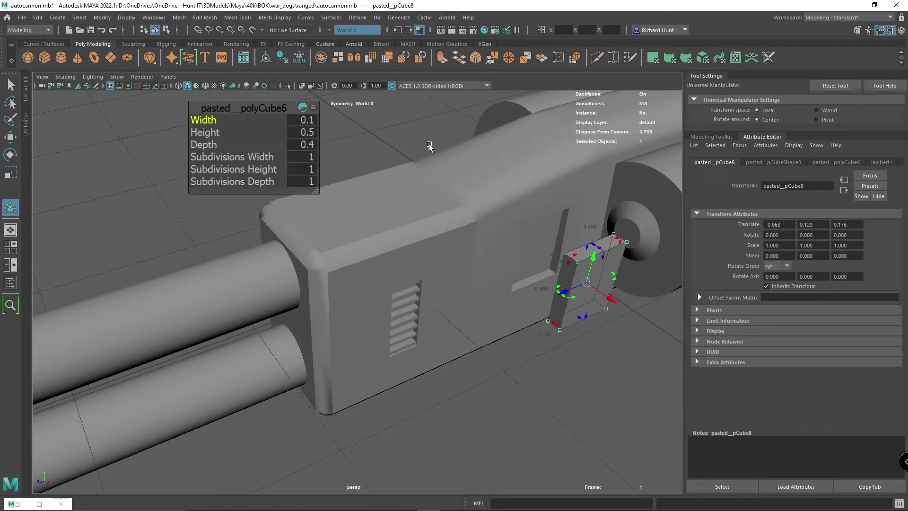
{"action": "key", "text": "ctrl+g"}
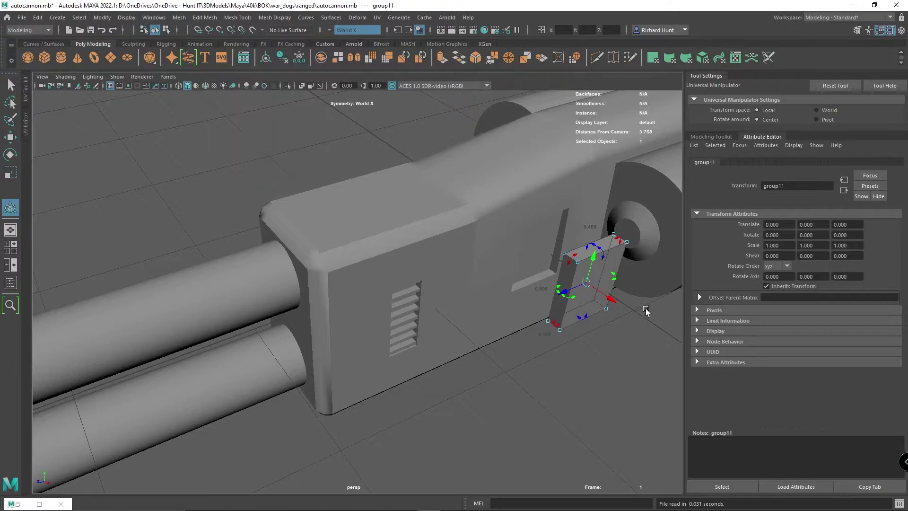
{"action": "left_click", "coordinate": [613, 298]}
{"action": "left_click_drag", "start_coordinate": [614, 299], "coordinate": [624, 311]}
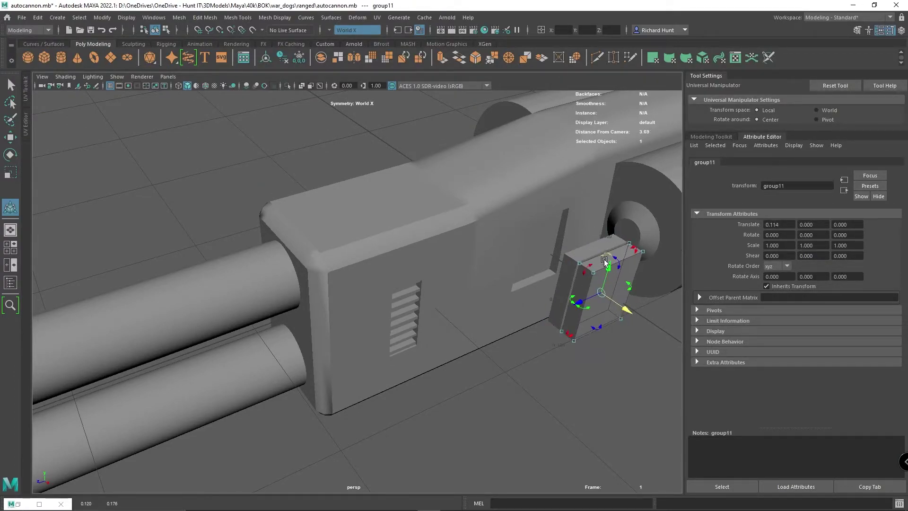
{"action": "left_click", "coordinate": [549, 450]}
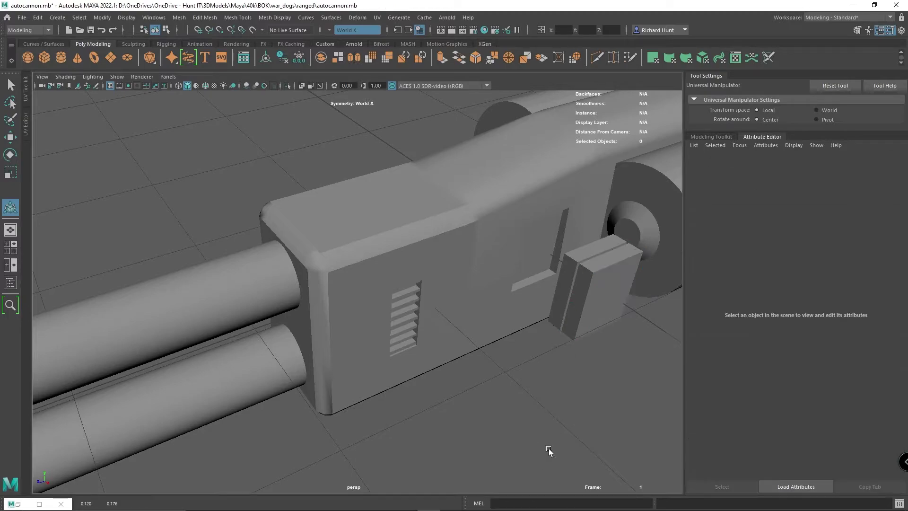
{"action": "left_click", "coordinate": [608, 292]}
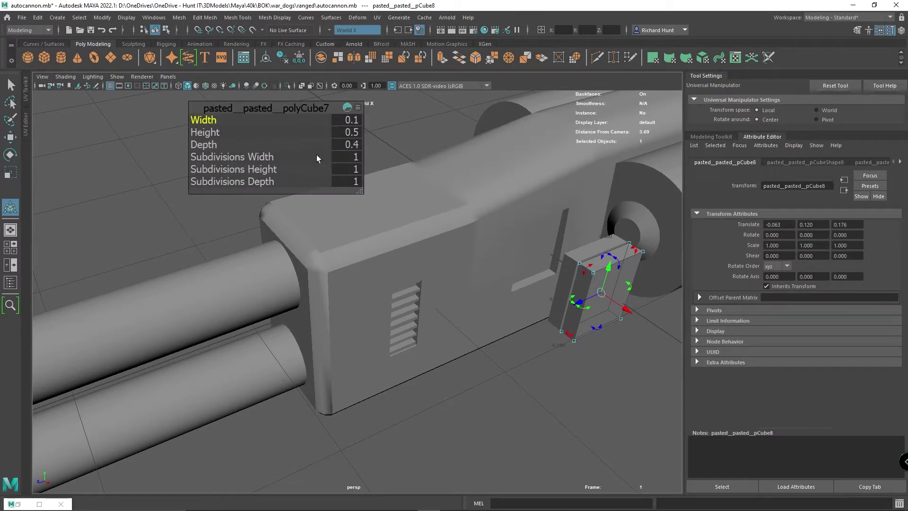
Flatten the box copy to height 0.1 and move it up and along X into place
{"action": "left_click", "coordinate": [352, 132]}
{"action": "type", "text": ".1"}
{"action": "key", "text": "Return"}
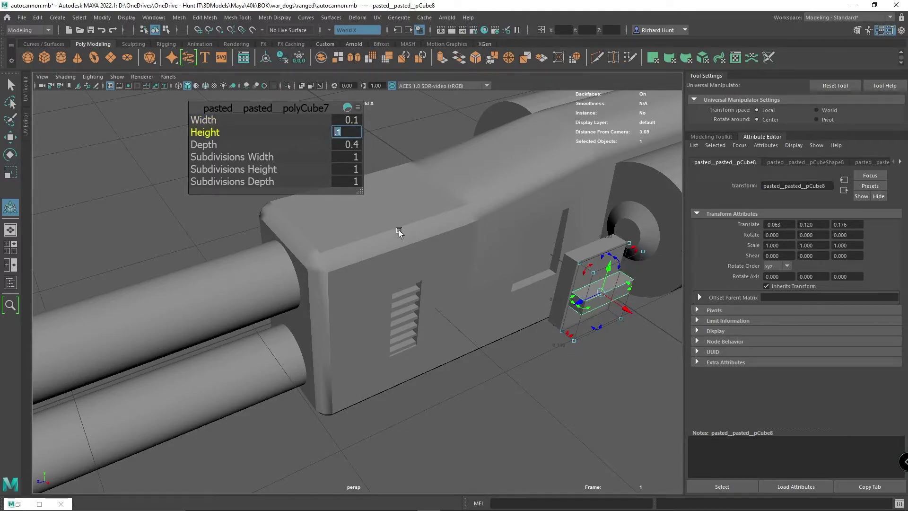
{"action": "scroll", "coordinate": [588, 310], "scroll_direction": "up", "scroll_amount": 4}
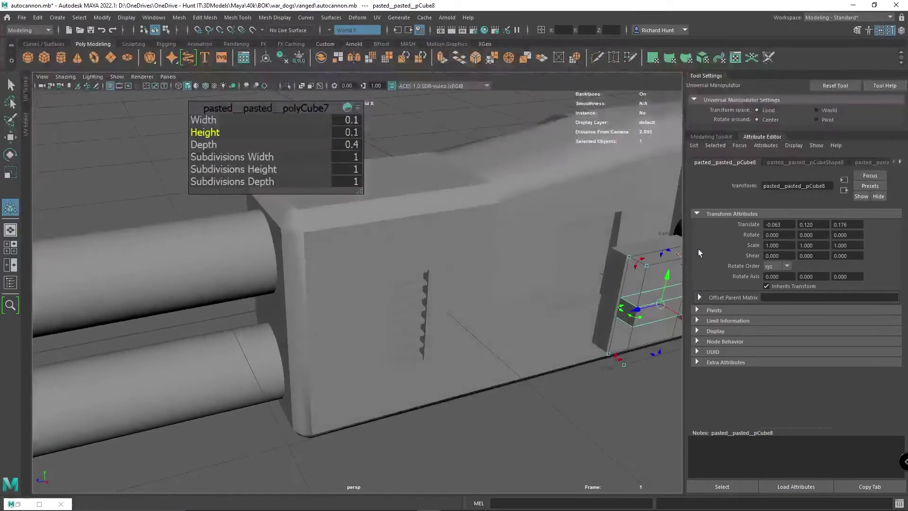
{"action": "left_click_drag", "start_coordinate": [668, 278], "coordinate": [675, 246]}
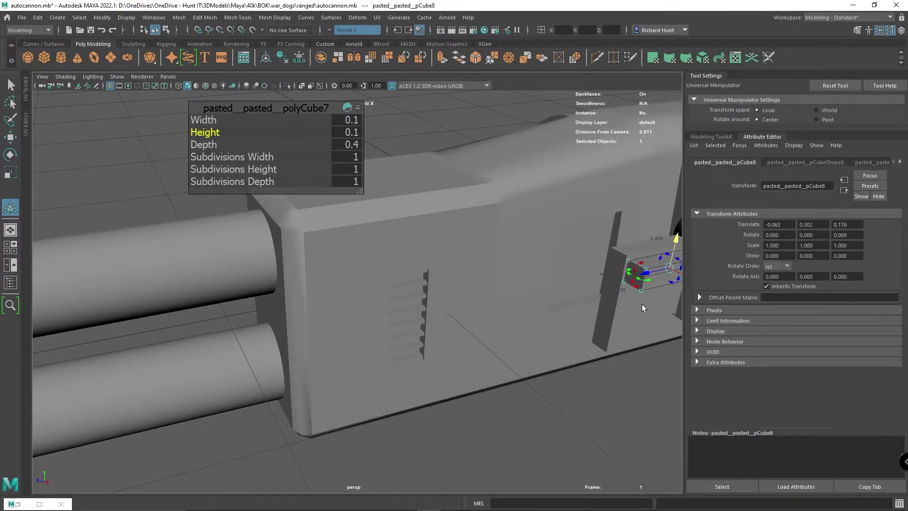
{"action": "scroll", "coordinate": [628, 321], "scroll_direction": "down", "scroll_amount": 2}
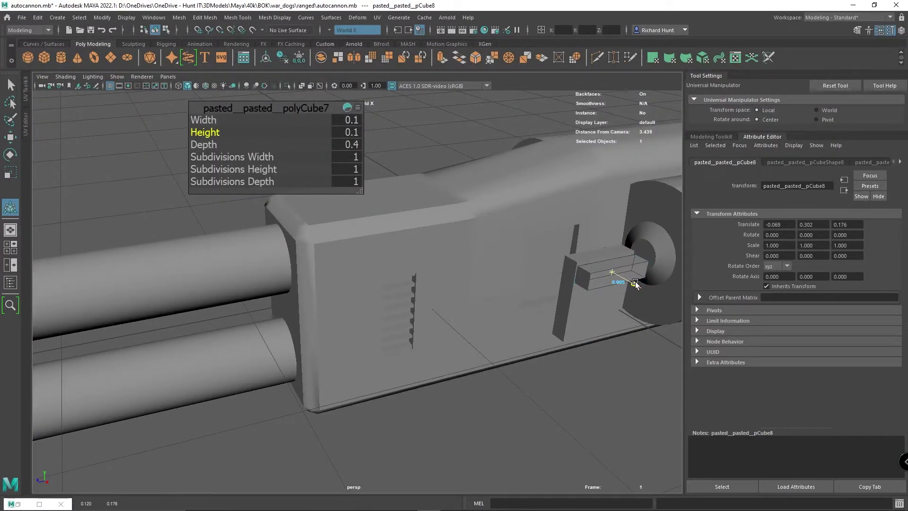
{"action": "left_click_drag", "start_coordinate": [635, 282], "coordinate": [625, 285]}
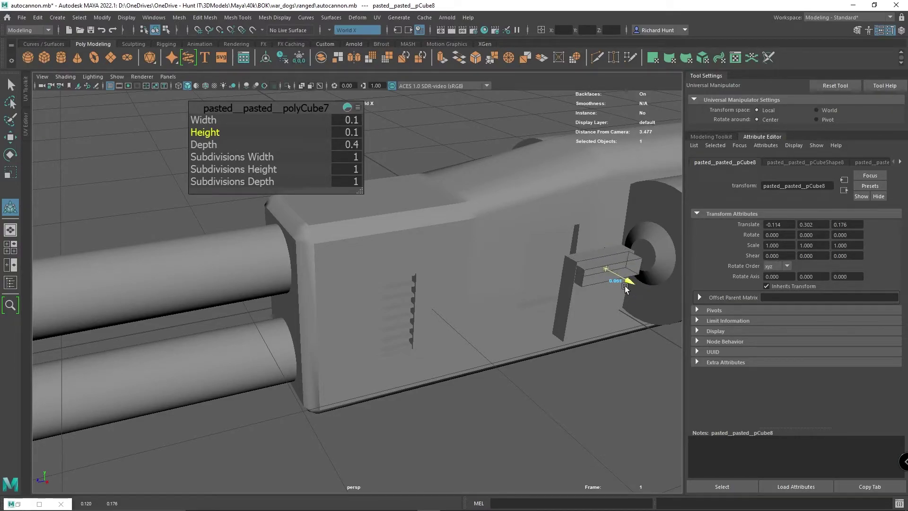
Group the small flat cube and lower the group along Y to the insert
{"action": "left_click", "coordinate": [613, 295]}
{"action": "left_click", "coordinate": [614, 276]}
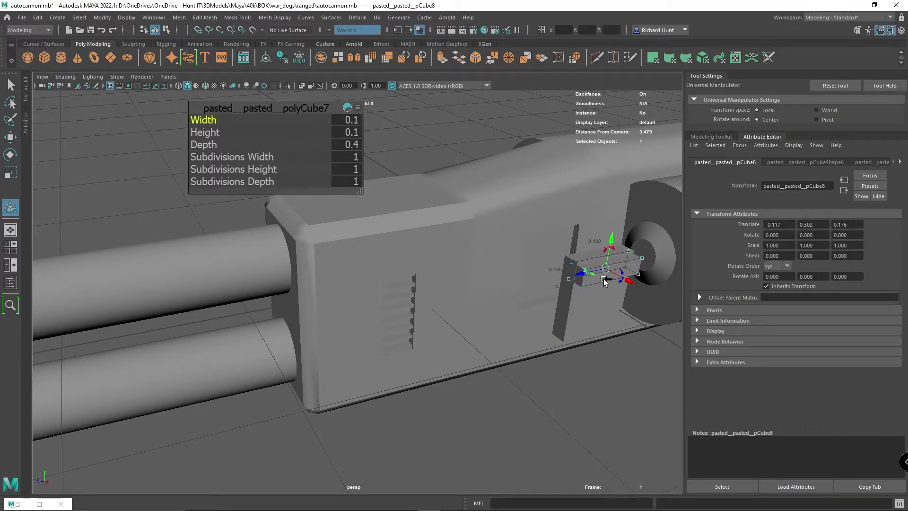
{"action": "key", "text": "ctrl+g"}
{"action": "left_click_drag", "start_coordinate": [610, 239], "coordinate": [612, 290]}
{"action": "left_click_drag", "start_coordinate": [638, 365], "coordinate": [550, 342], "text": "alt"}
{"action": "key", "text": "ctrl+z"}
{"action": "key", "text": "ctrl+z"}
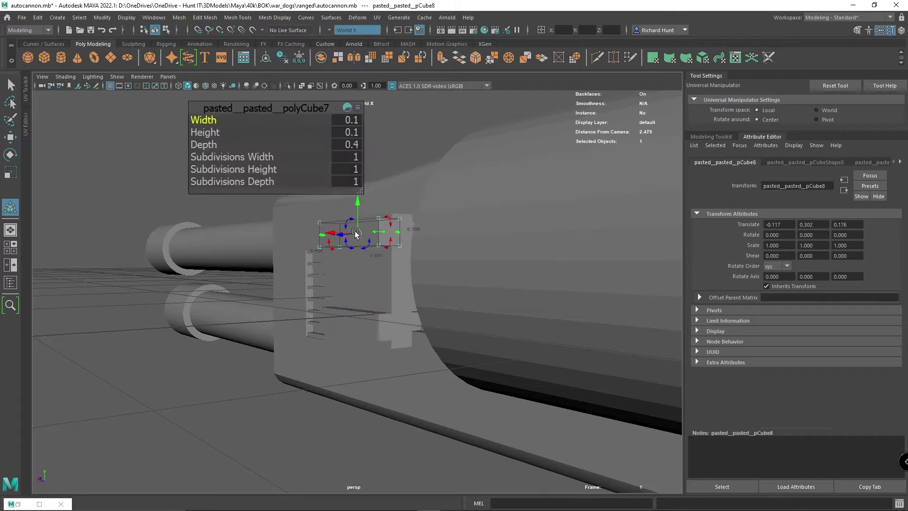
{"action": "key", "text": "ctrl+g"}
{"action": "left_click_drag", "start_coordinate": [360, 203], "coordinate": [361, 239]}
Duplicate the cutter cube and subtract the copies from the insert block with Boolean Difference
{"action": "left_click", "coordinate": [361, 334], "text": "shift"}
{"action": "right_click_drag", "start_coordinate": [361, 334], "coordinate": [356, 356], "text": "shift"}
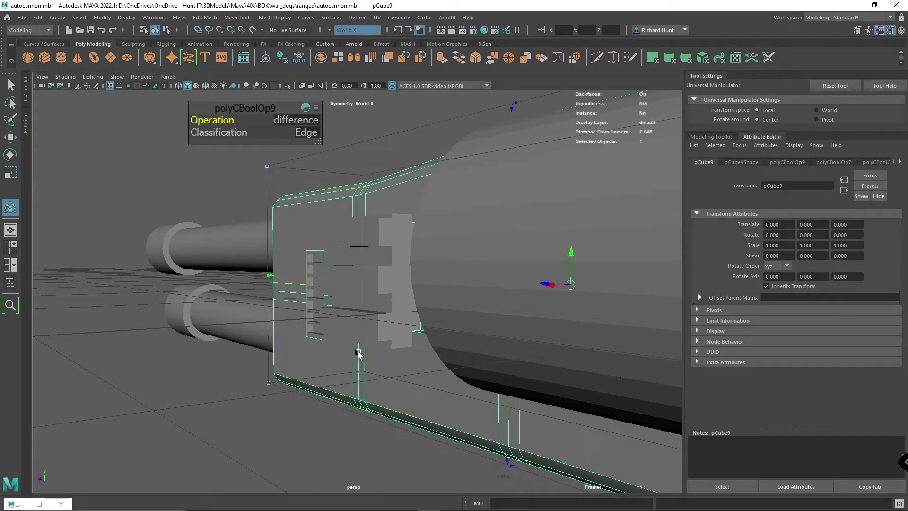
{"action": "left_click", "coordinate": [266, 397]}
{"action": "left_click_drag", "start_coordinate": [258, 410], "coordinate": [358, 426], "text": "alt"}
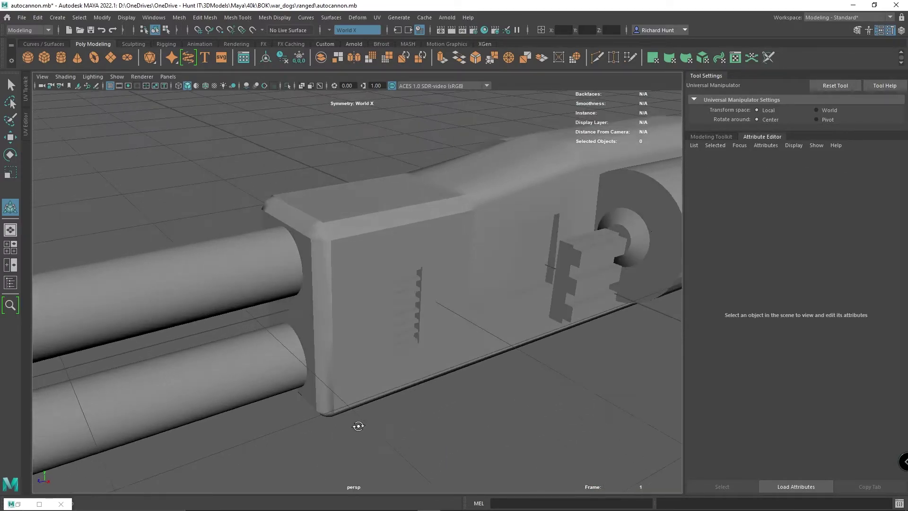
{"action": "left_click", "coordinate": [563, 251]}
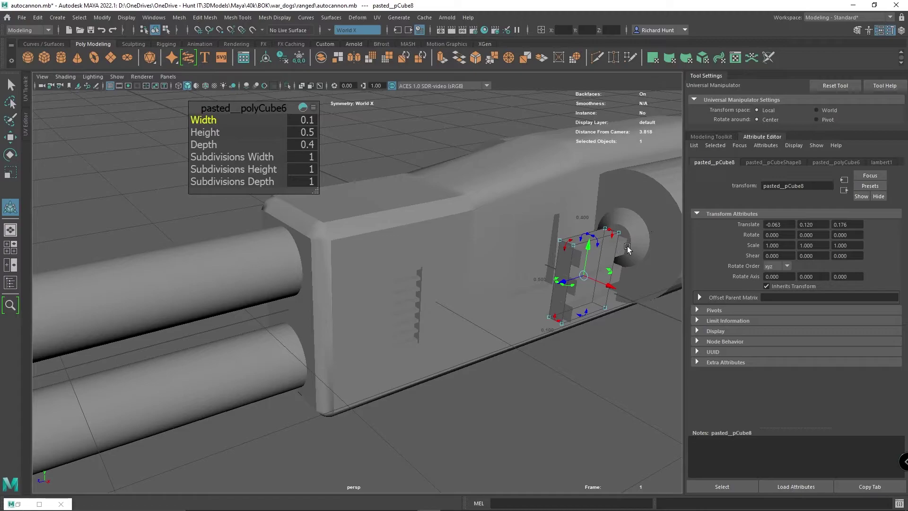
{"action": "key", "text": "ctrl+v"}
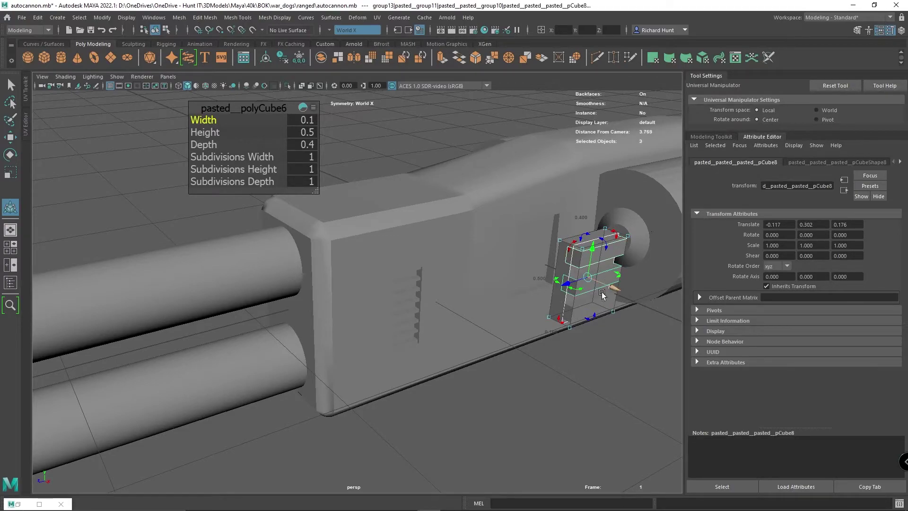
{"action": "left_click", "coordinate": [588, 308], "text": "shift"}
{"action": "left_click", "coordinate": [179, 17]}
{"action": "mouse_move", "coordinate": [205, 45]}
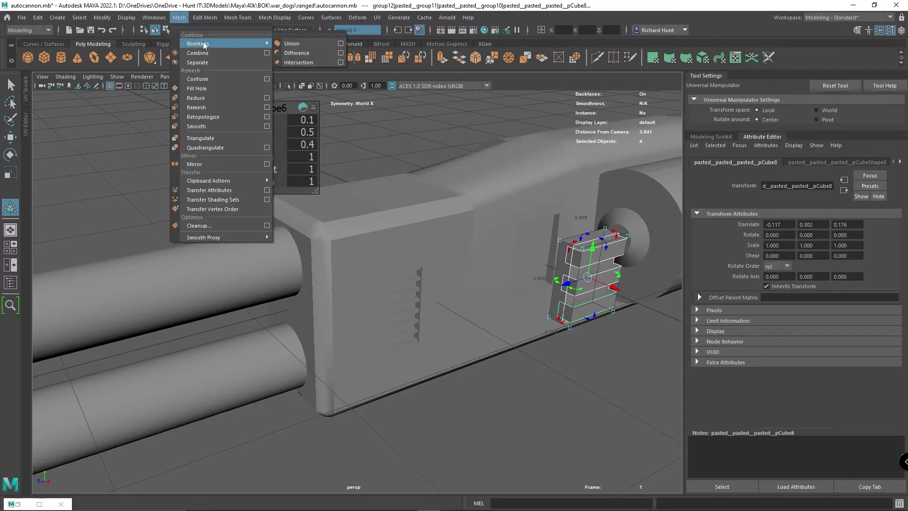
{"action": "left_click", "coordinate": [300, 52]}
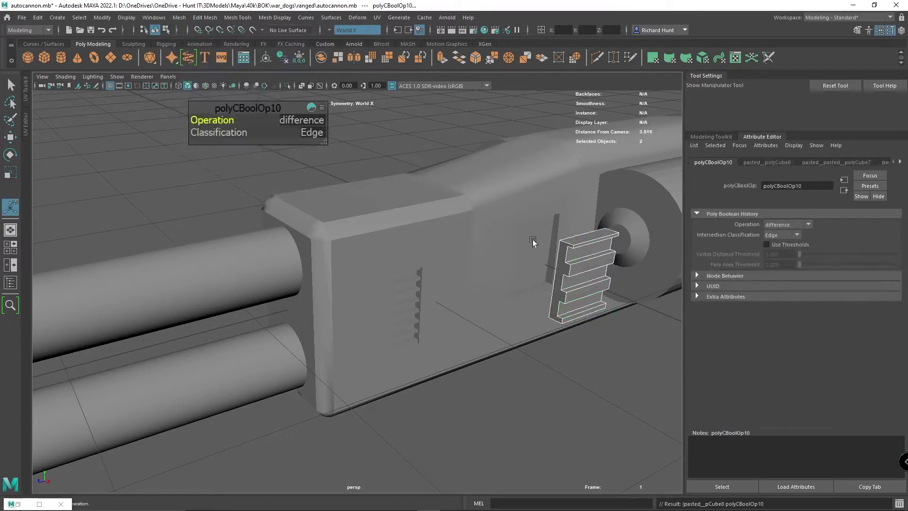
Move the notched insert along X to about -0.417 so only its slots show
{"action": "left_click", "coordinate": [629, 382]}
{"action": "left_click", "coordinate": [600, 276]}
{"action": "left_click", "coordinate": [597, 373]}
{"action": "left_click_drag", "start_coordinate": [596, 373], "coordinate": [582, 359], "text": "alt"}
{"action": "left_click", "coordinate": [550, 259]}
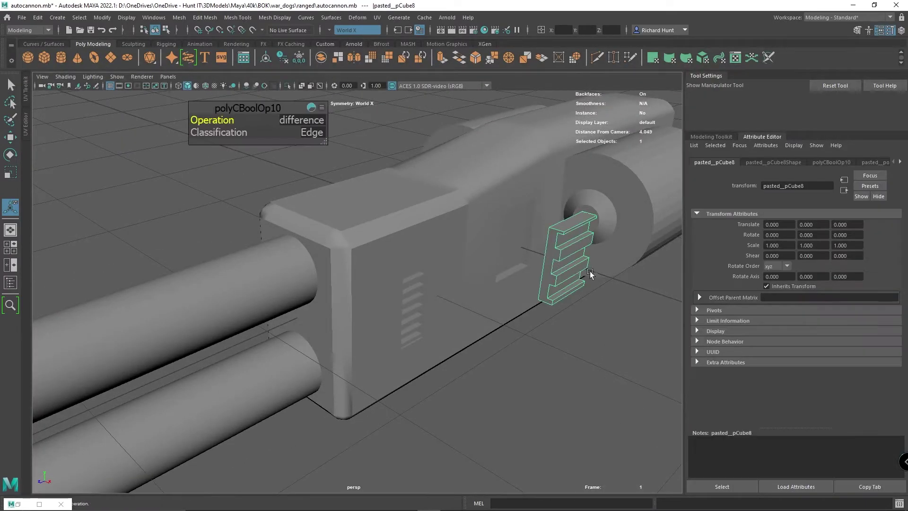
{"action": "left_click", "coordinate": [16, 139]}
{"action": "left_click_drag", "start_coordinate": [608, 273], "coordinate": [546, 253]}
{"action": "left_click", "coordinate": [637, 356]}
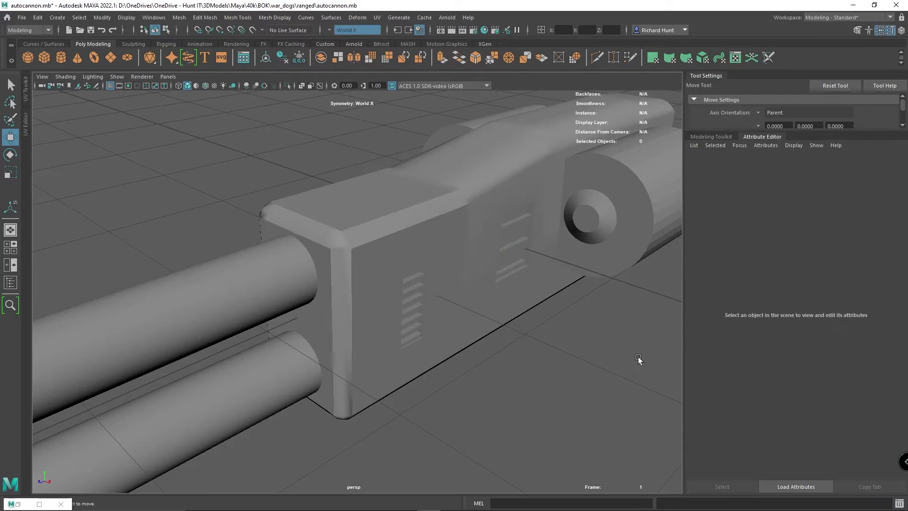
{"action": "mouse_move", "coordinate": [637, 356]}
{"action": "left_mouse_down", "text": "alt"}
{"action": "mouse_move", "coordinate": [609, 339]}
{"action": "mouse_move", "coordinate": [538, 336]}
{"action": "mouse_move", "coordinate": [532, 320]}
{"action": "mouse_move", "coordinate": [534, 350]}
{"action": "mouse_move", "coordinate": [561, 371]}
{"action": "mouse_move", "coordinate": [592, 365]}
{"action": "mouse_move", "coordinate": [634, 335]}
{"action": "mouse_move", "coordinate": [638, 356]}
{"action": "mouse_move", "coordinate": [612, 351]}
{"action": "mouse_move", "coordinate": [623, 363]}
{"action": "left_mouse_up", "text": "alt"}
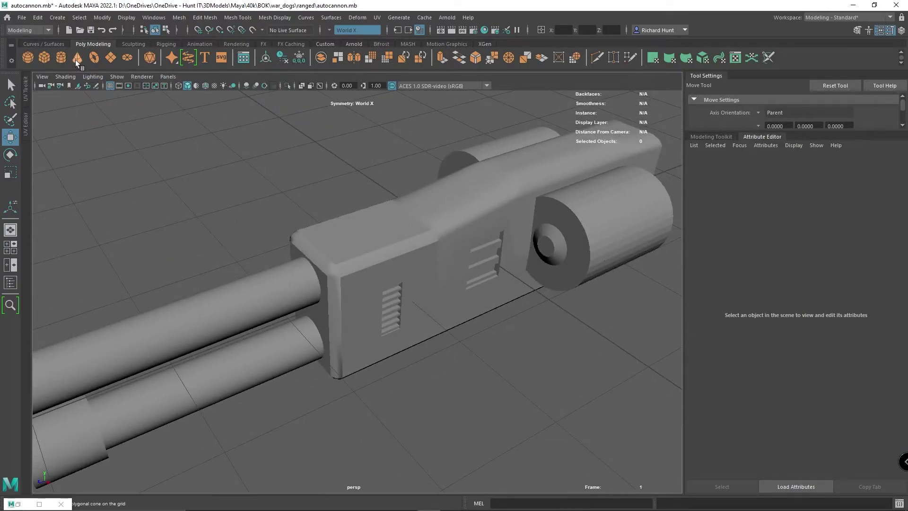
Create a polygon cylinder and shift it along Z over the gun body
{"action": "left_click", "coordinate": [56, 60]}
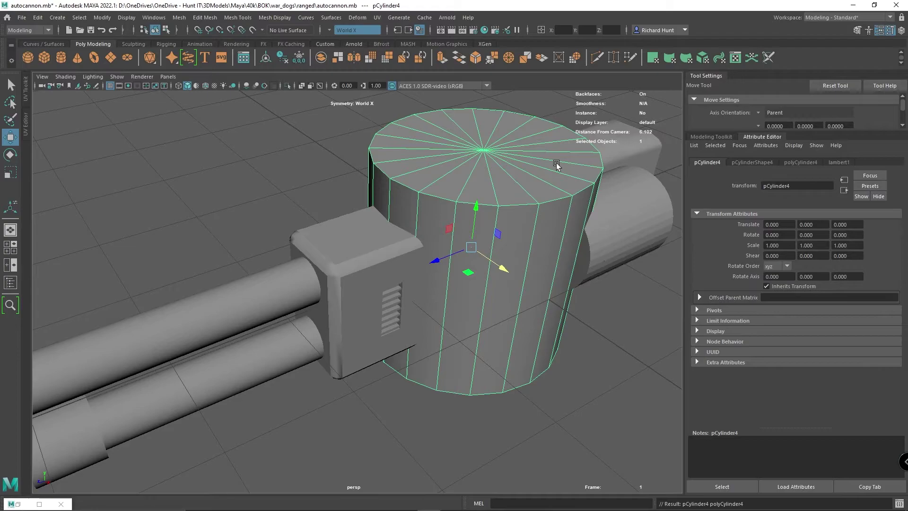
{"action": "key", "text": "ctrl+t"}
{"action": "left_click", "coordinate": [309, 121]}
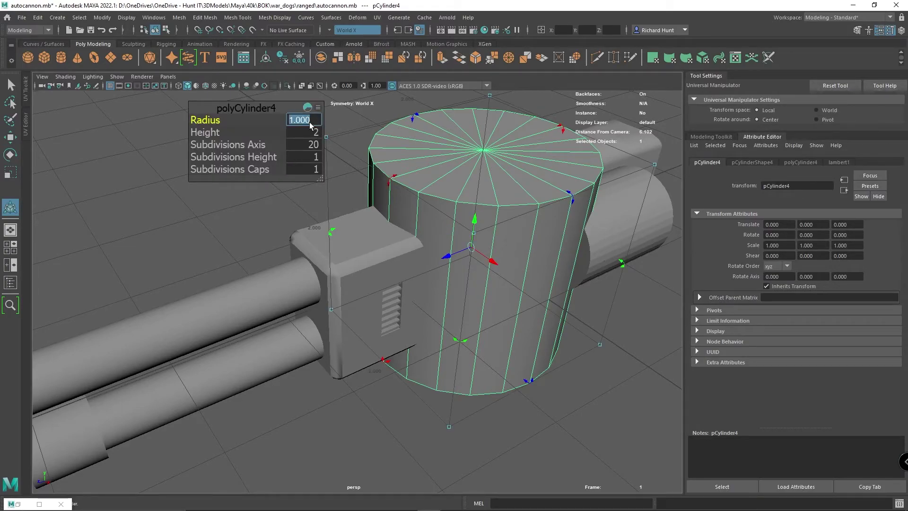
{"action": "type", "text": ".6"}
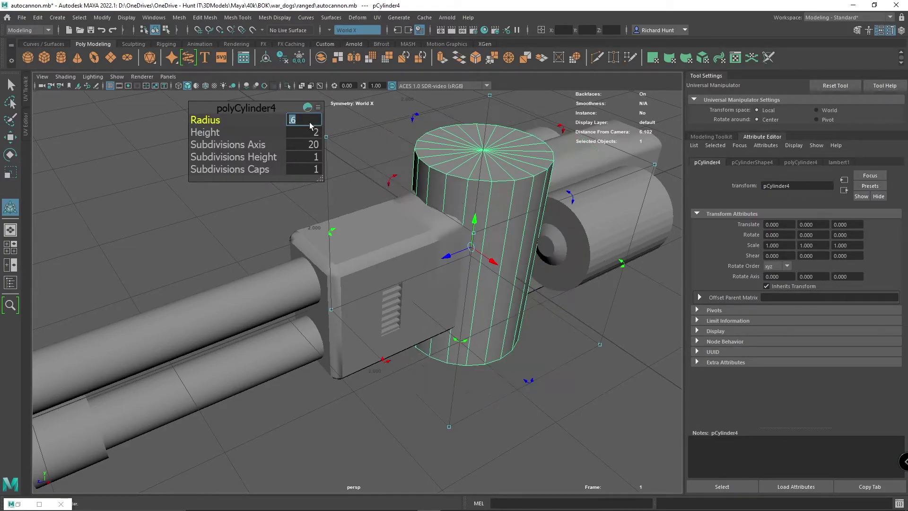
{"action": "left_click_drag", "start_coordinate": [447, 256], "coordinate": [483, 240]}
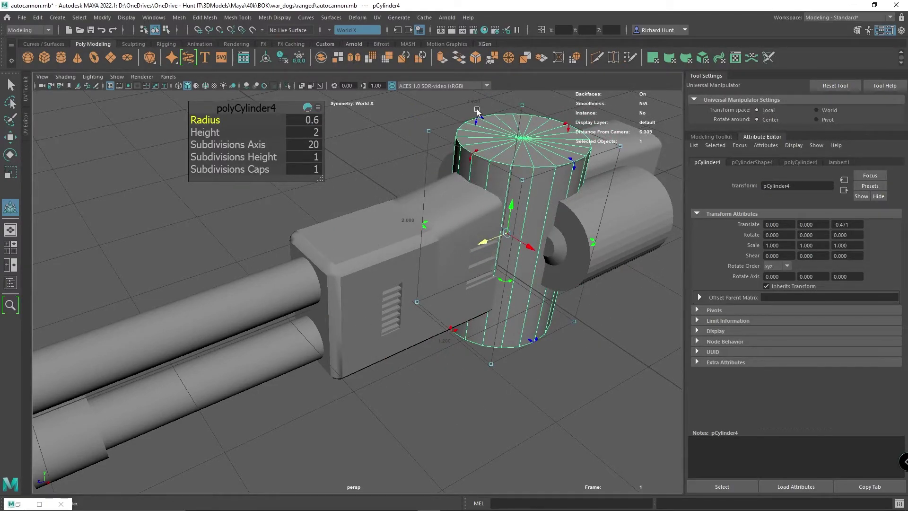
{"action": "left_click", "coordinate": [474, 103]}
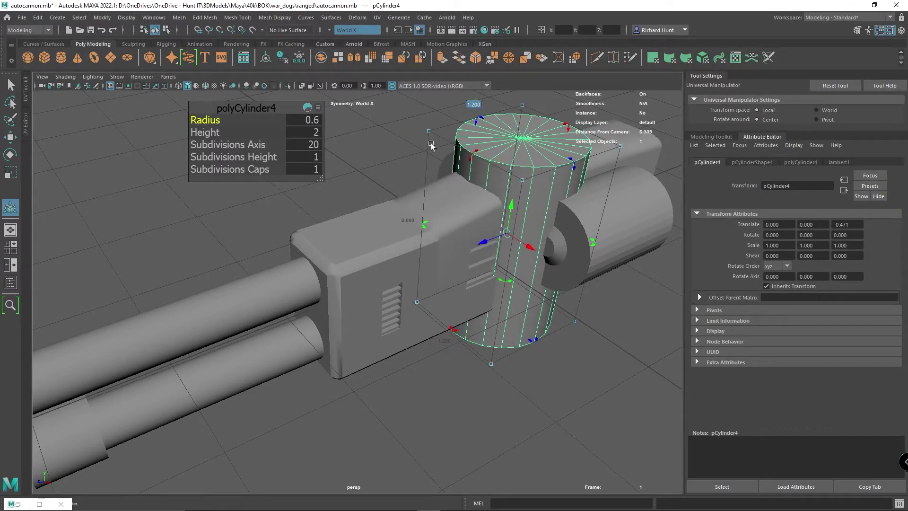
Set the cylinder's radius to 0.3 and height to 0.5
{"action": "left_click", "coordinate": [303, 120]}
{"action": "type", "text": ".3"}
{"action": "key", "text": "Return"}
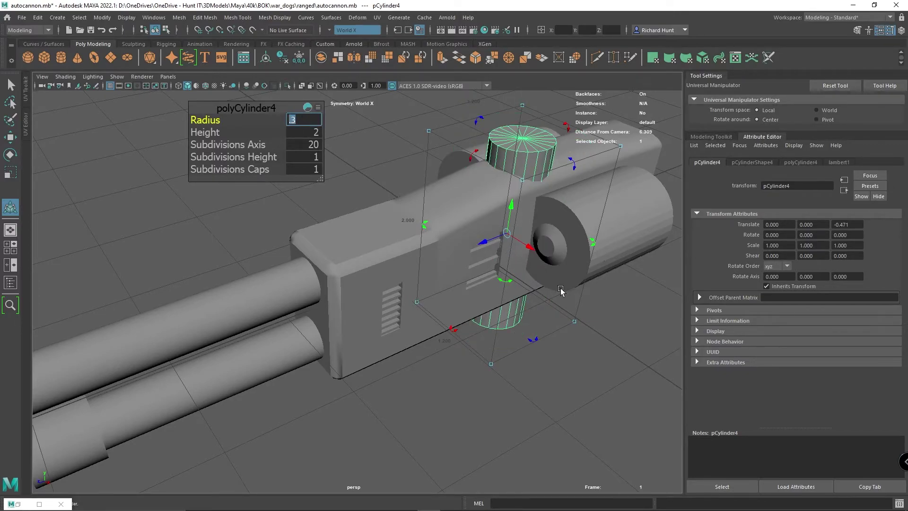
{"action": "left_click_drag", "start_coordinate": [560, 290], "coordinate": [591, 350], "text": "alt"}
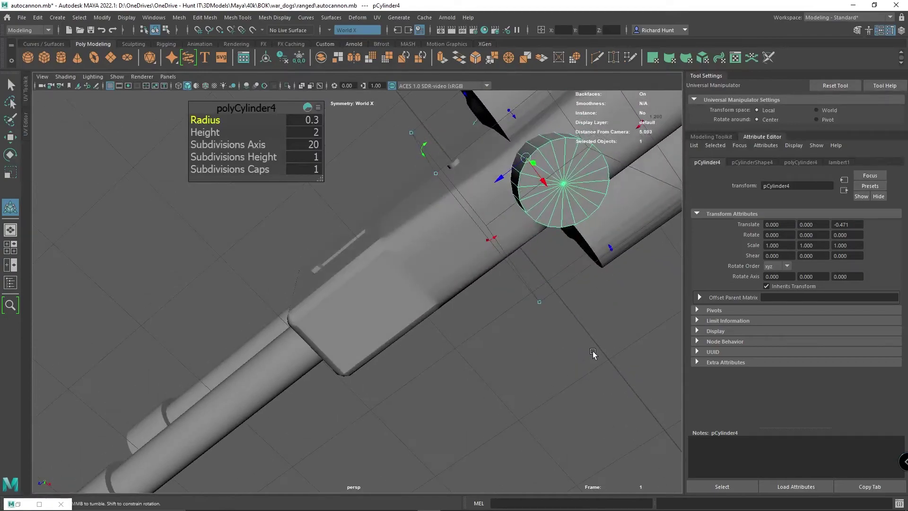
{"action": "left_click", "coordinate": [311, 136]}
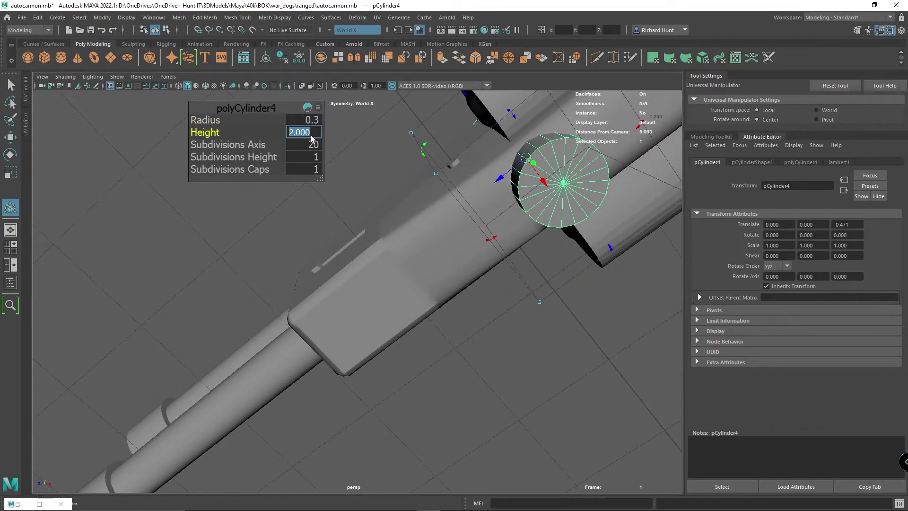
{"action": "type", "text": ".5"}
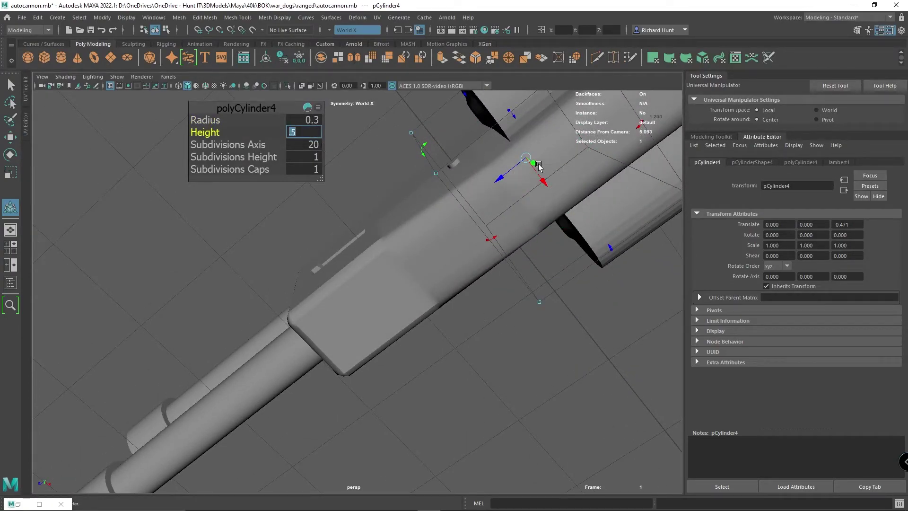
{"action": "key", "text": "Return"}
Raise the cylinder onto the top of the gun body and nudge it along Z
{"action": "left_click_drag", "start_coordinate": [530, 162], "coordinate": [624, 195]}
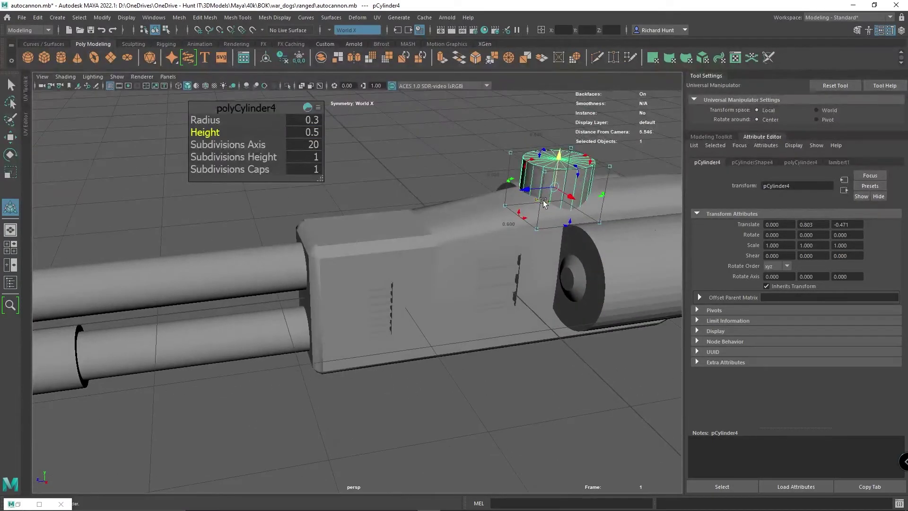
{"action": "left_click_drag", "start_coordinate": [398, 366], "coordinate": [414, 440], "text": "alt"}
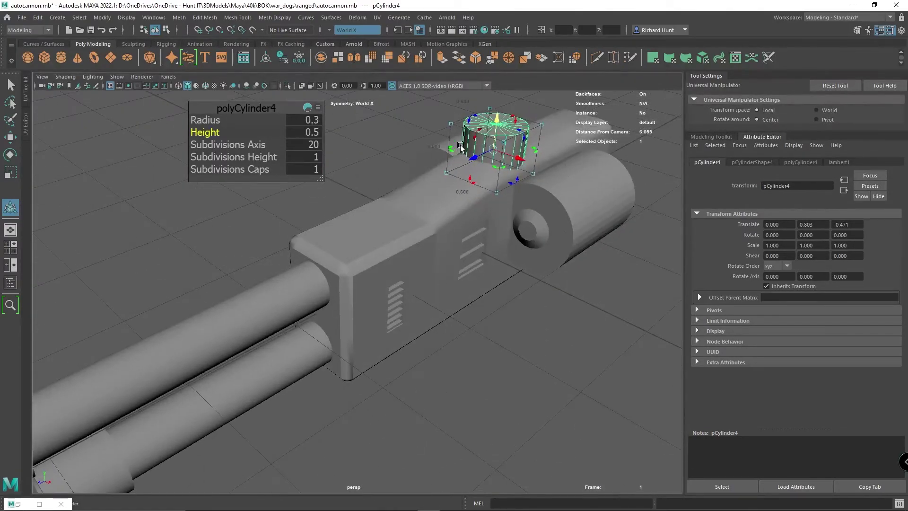
{"action": "left_click_drag", "start_coordinate": [468, 156], "coordinate": [484, 156]}
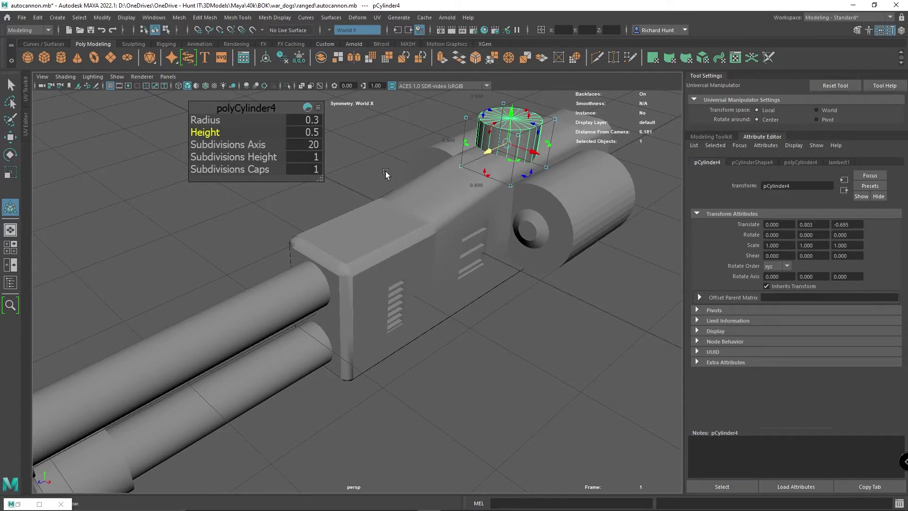
{"action": "left_click_drag", "start_coordinate": [587, 306], "coordinate": [385, 212], "text": "alt"}
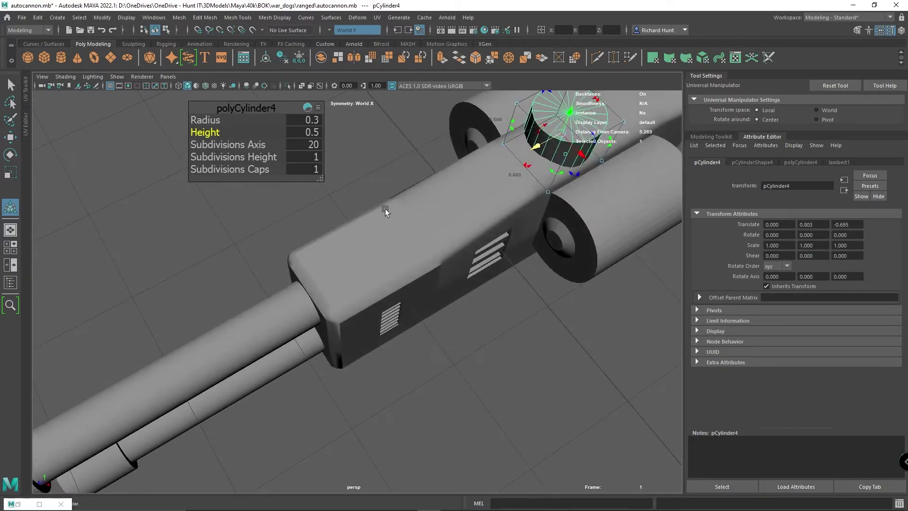
Set the cylinder's Subdivisions Axis to 40
{"action": "left_click", "coordinate": [317, 145]}
{"action": "type", "text": "40"}
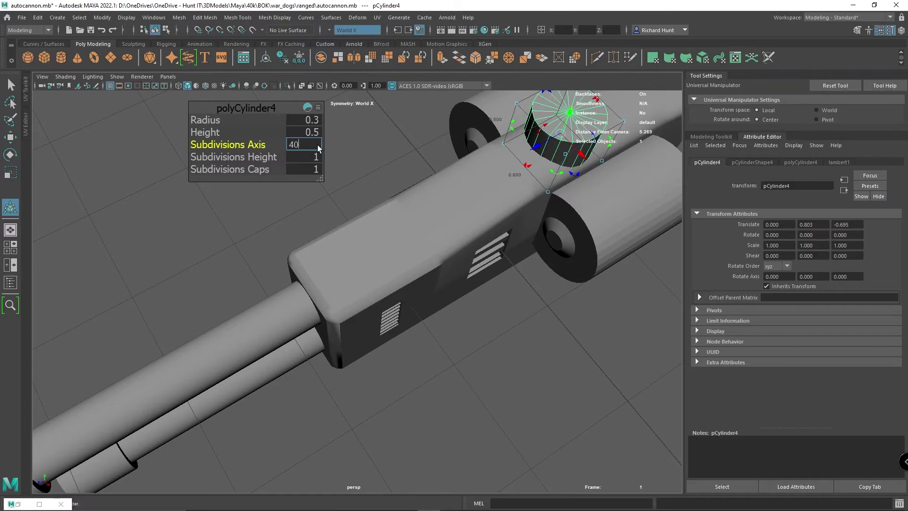
{"action": "key", "text": "Return"}
{"action": "left_click", "coordinate": [591, 308]}
{"action": "left_click_drag", "start_coordinate": [591, 308], "coordinate": [624, 279], "text": "alt"}
{"action": "left_click", "coordinate": [497, 123]}
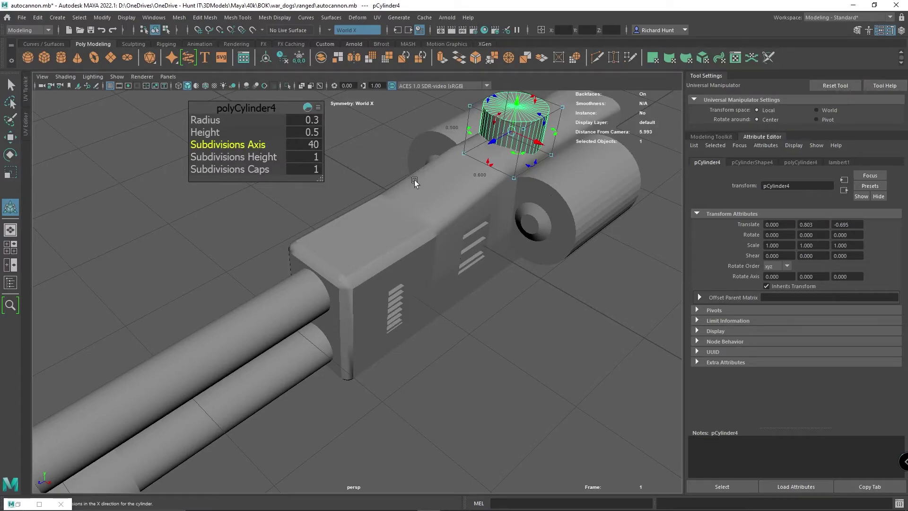
{"action": "left_click_drag", "start_coordinate": [414, 180], "coordinate": [345, 227], "text": "alt"}
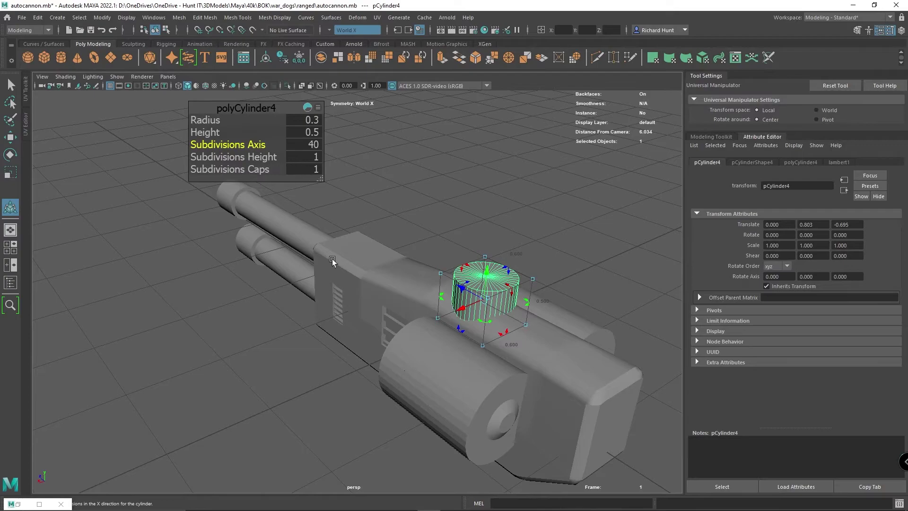
{"action": "right_click_drag", "start_coordinate": [542, 377], "coordinate": [552, 362], "text": "alt"}
{"action": "scroll", "coordinate": [553, 363], "scroll_direction": "down", "scroll_amount": 2}
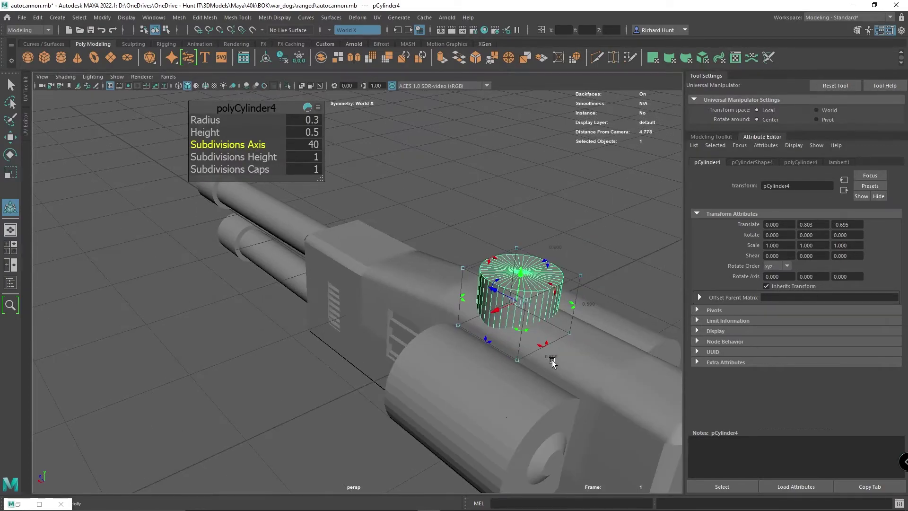
Select the gun body and 40-sided cylinder and apply Boolean Difference
{"action": "left_click", "coordinate": [430, 291]}
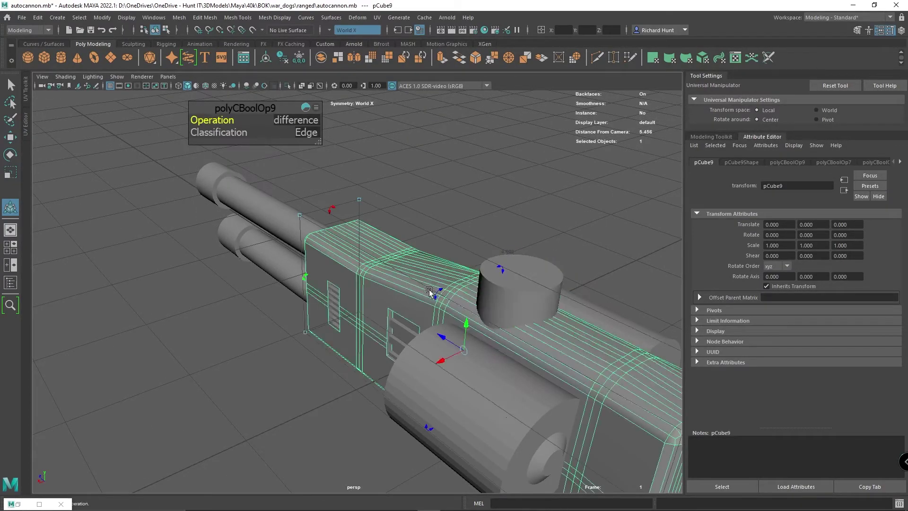
{"action": "left_click", "coordinate": [548, 300], "text": "shift"}
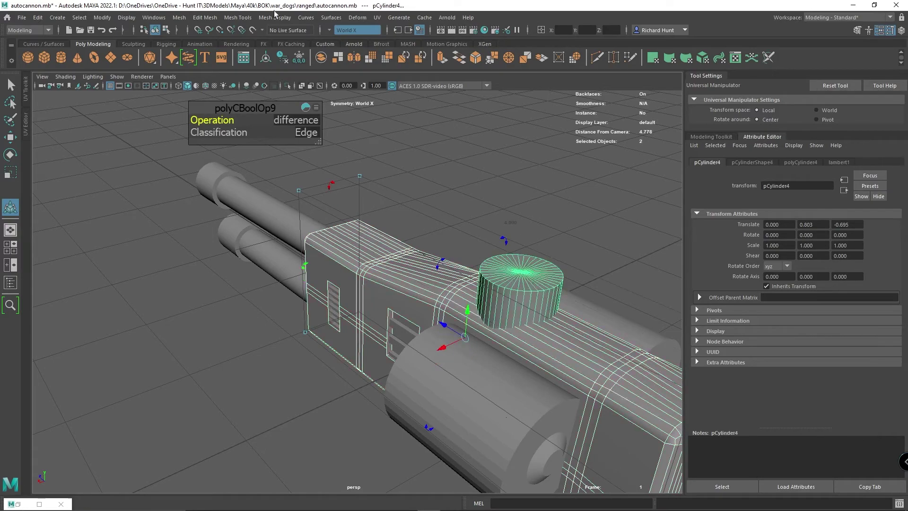
{"action": "left_click", "coordinate": [185, 18]}
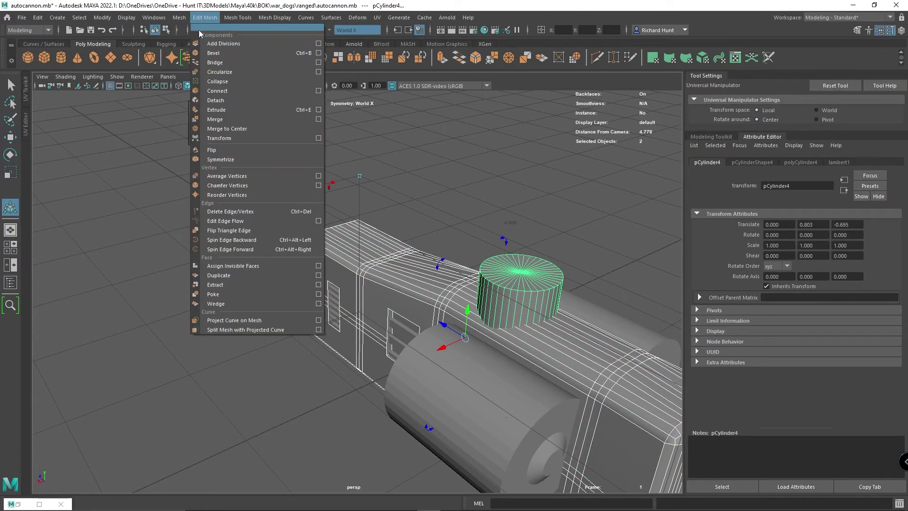
{"action": "mouse_move", "coordinate": [223, 43]}
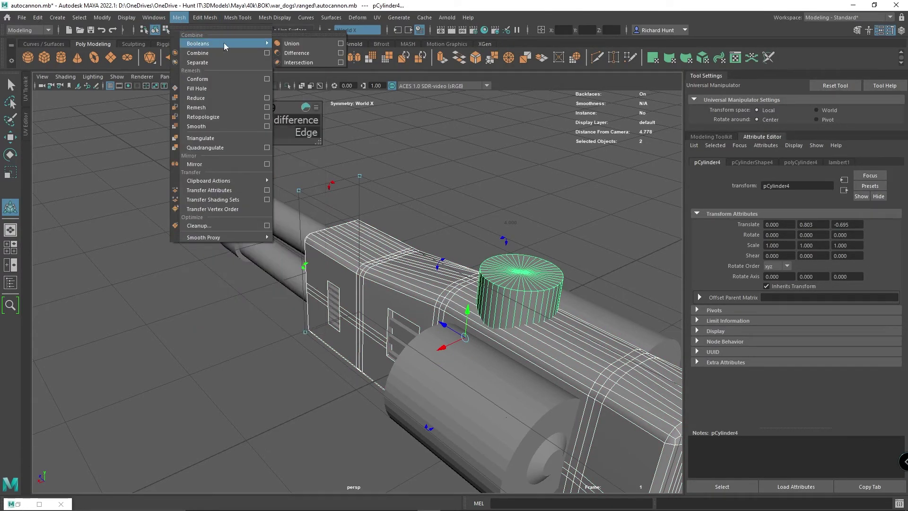
{"action": "left_click", "coordinate": [316, 53]}
{"action": "left_click", "coordinate": [469, 194]}
{"action": "mouse_move", "coordinate": [528, 233]}
{"action": "left_mouse_down", "text": "alt"}
{"action": "mouse_move", "coordinate": [483, 221]}
{"action": "mouse_move", "coordinate": [484, 254]}
{"action": "mouse_move", "coordinate": [547, 277]}
{"action": "mouse_move", "coordinate": [537, 237]}
{"action": "mouse_move", "coordinate": [515, 221]}
{"action": "mouse_move", "coordinate": [491, 223]}
{"action": "mouse_move", "coordinate": [512, 241]}
{"action": "mouse_move", "coordinate": [521, 229]}
{"action": "mouse_move", "coordinate": [520, 261]}
{"action": "mouse_move", "coordinate": [531, 245]}
{"action": "left_mouse_up", "text": "alt"}
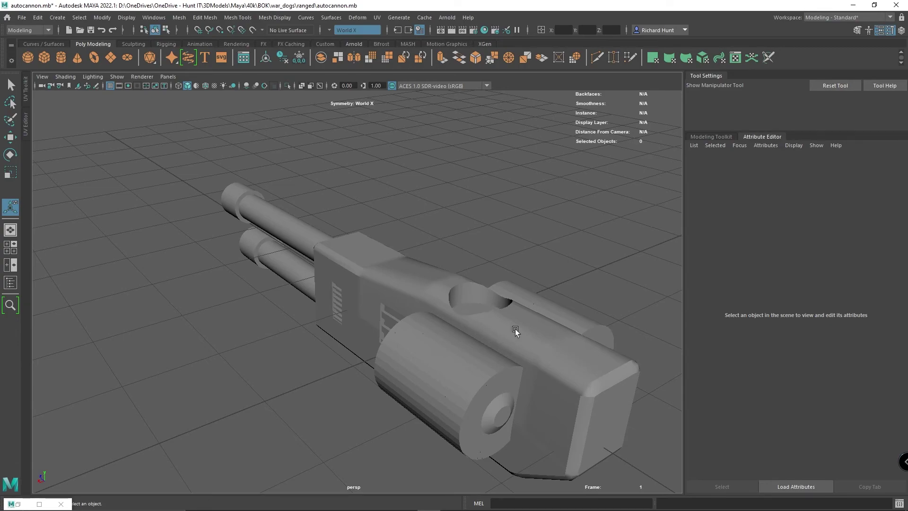
{"action": "left_click_drag", "start_coordinate": [375, 363], "coordinate": [443, 368], "text": "alt"}
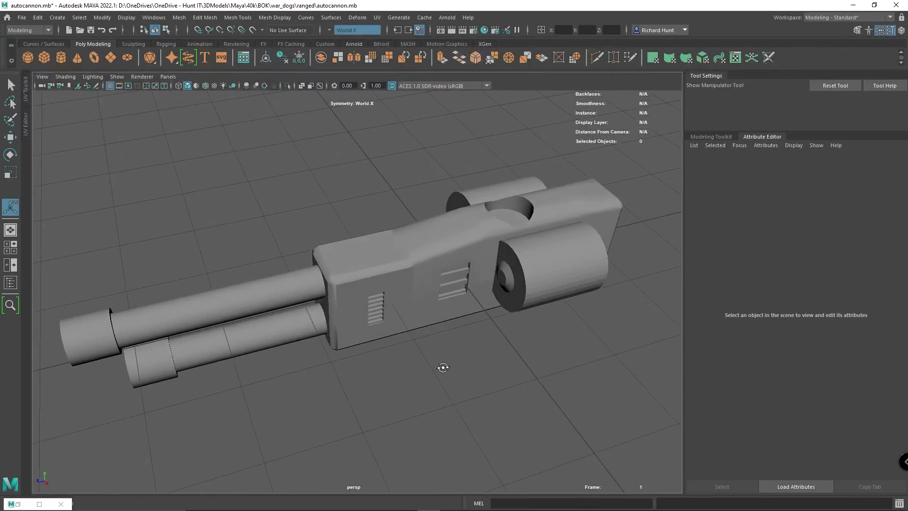